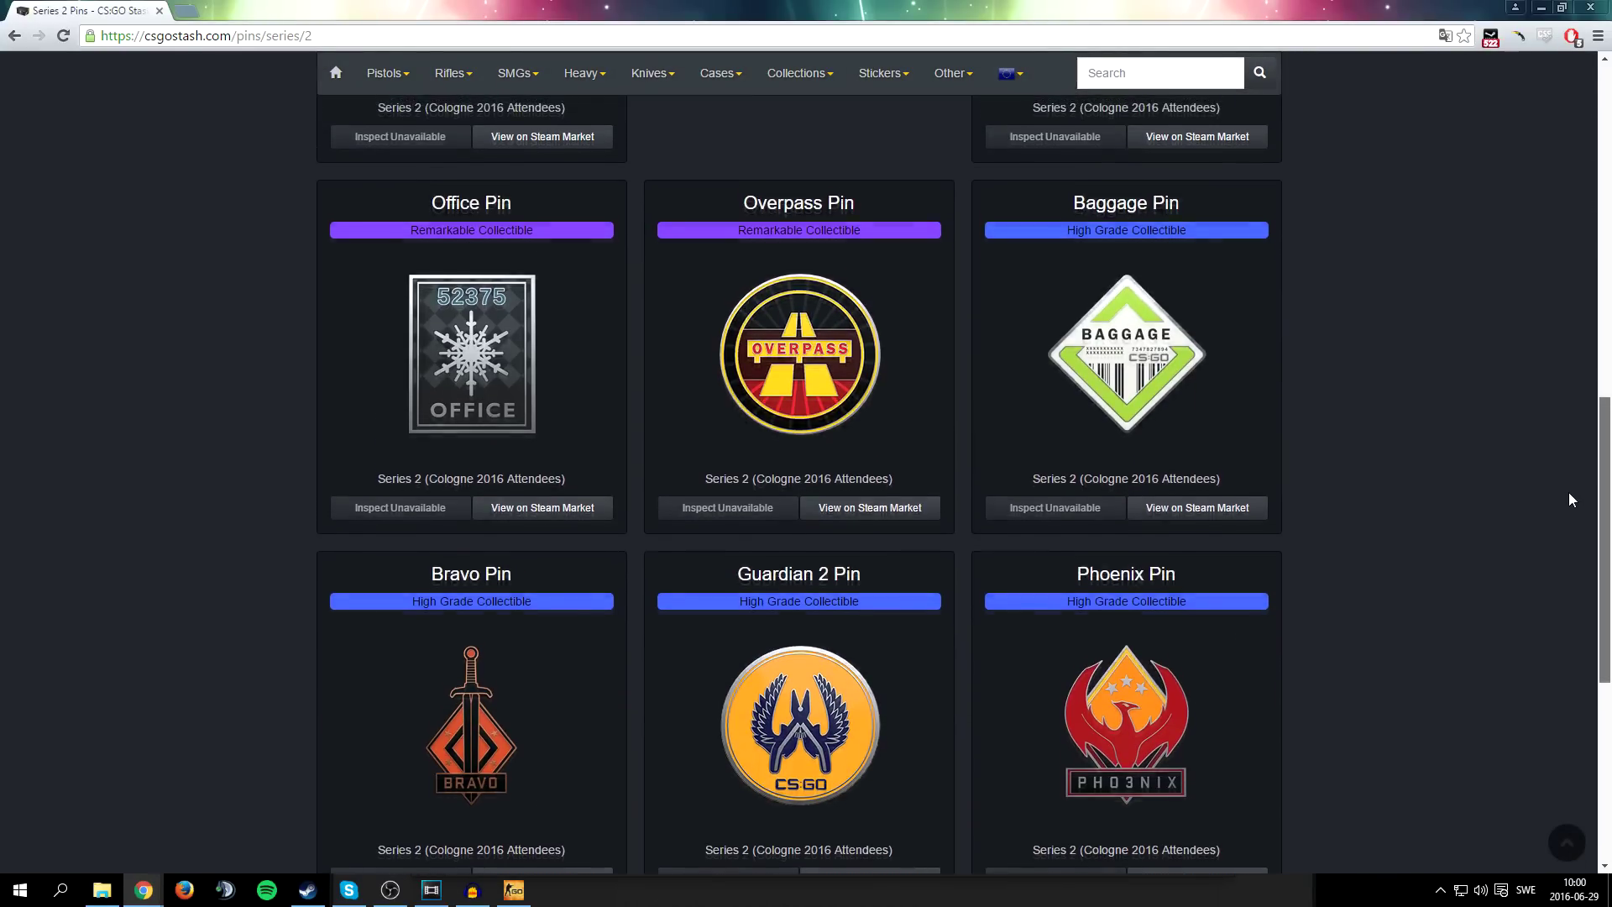
Leave the CS:GO main menu for Chrome and open the friend's Steam profile More dropdown.
scroll(1569, 501, up, 4)
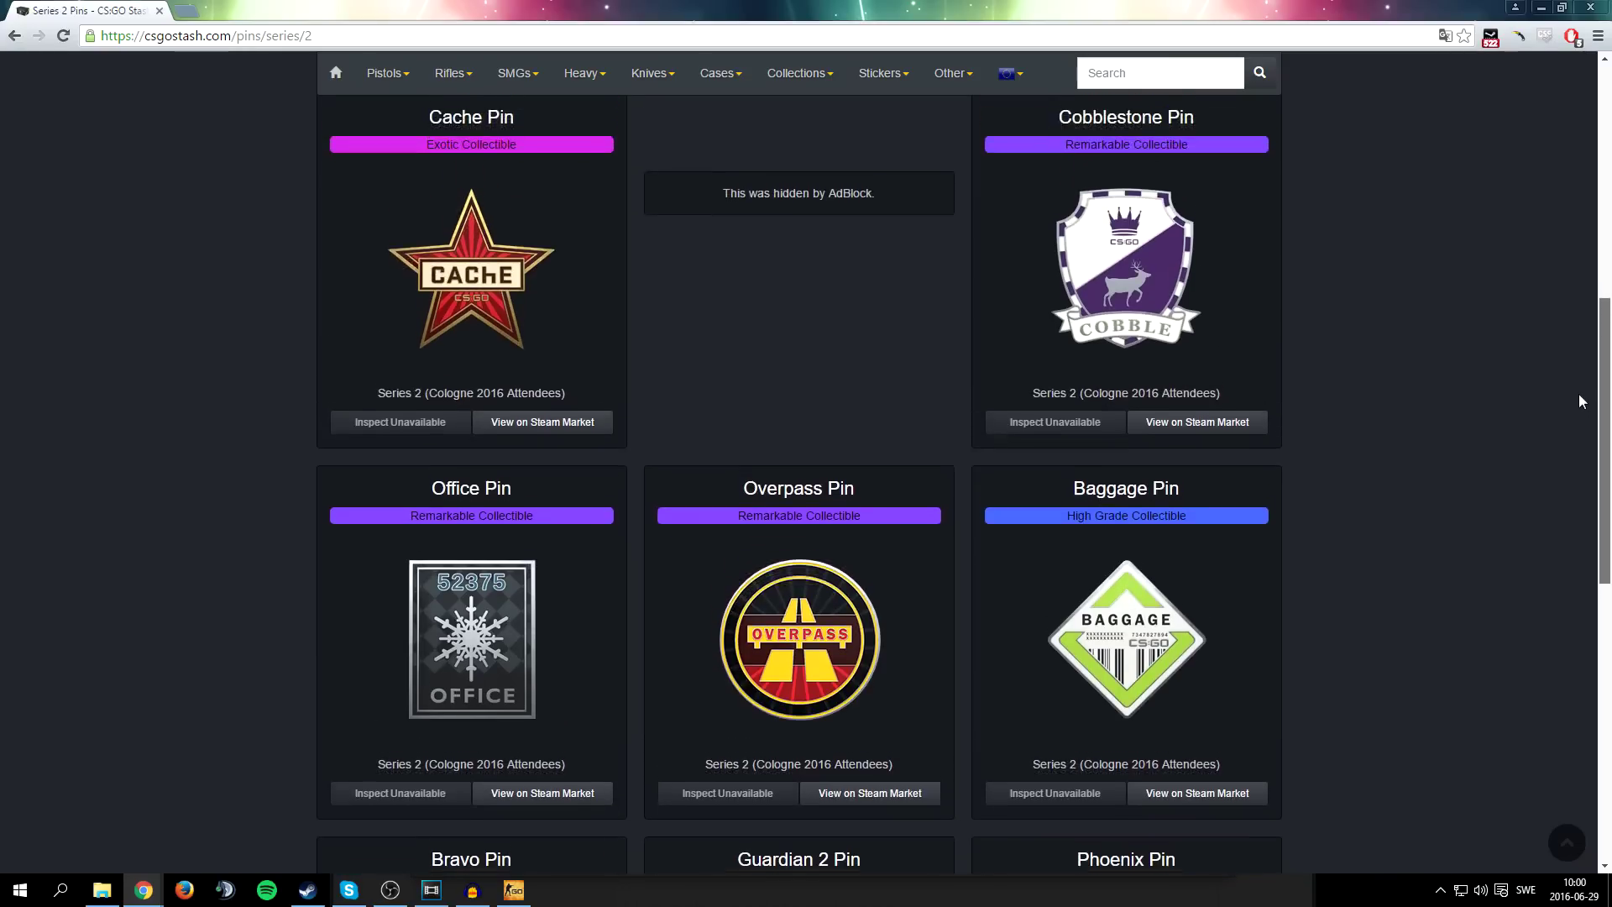
scroll(1578, 401, up, 5)
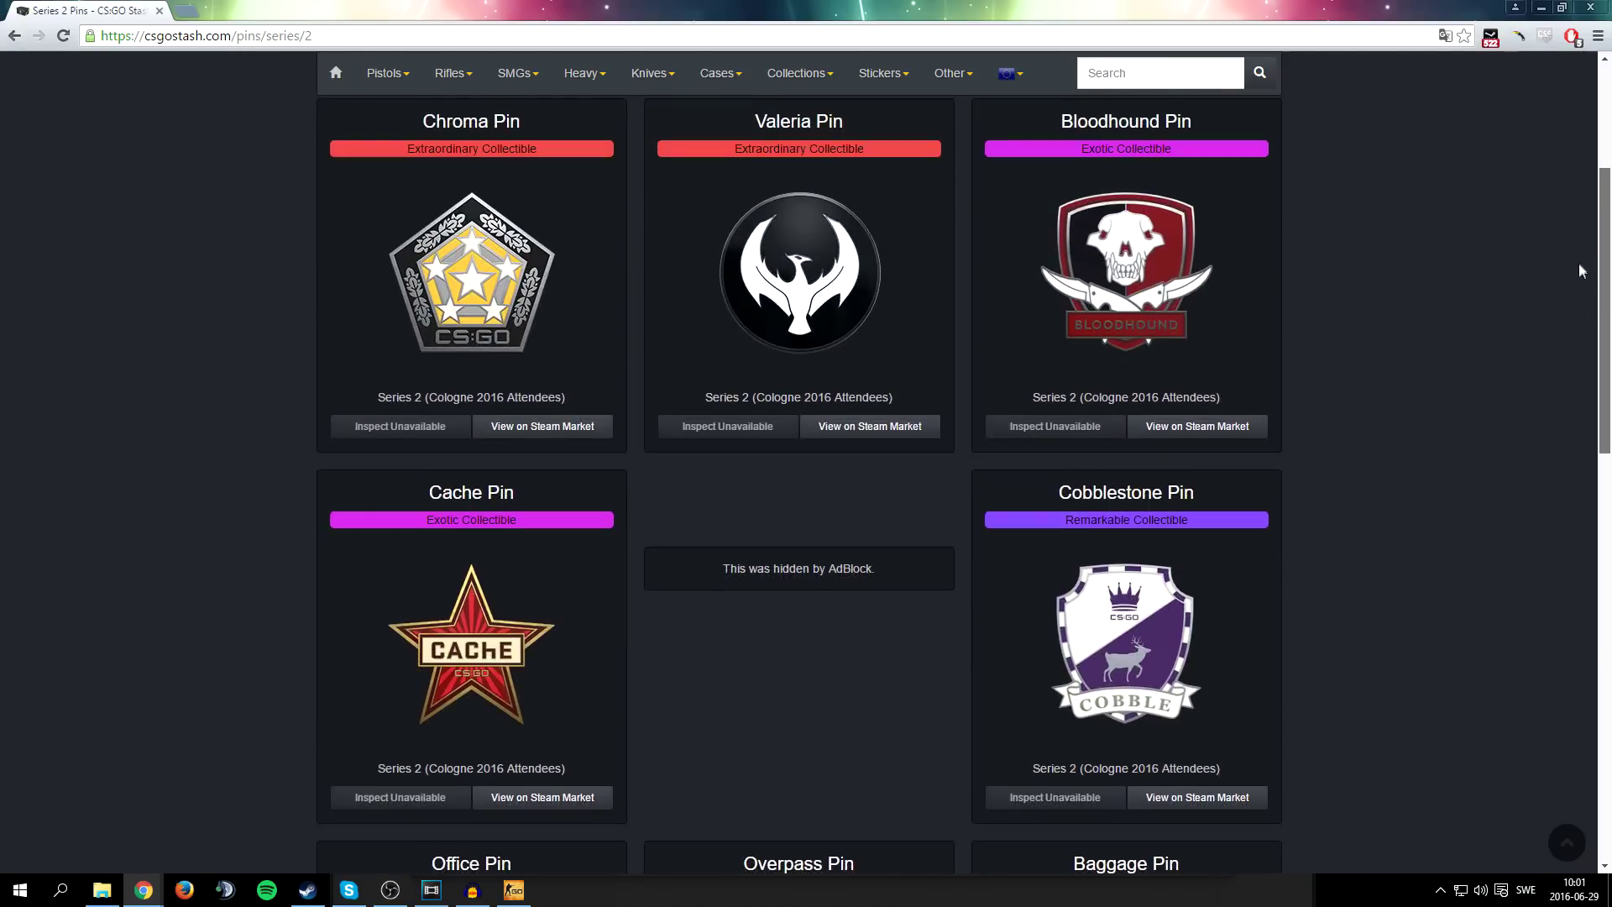
scroll(1579, 243, up, 3)
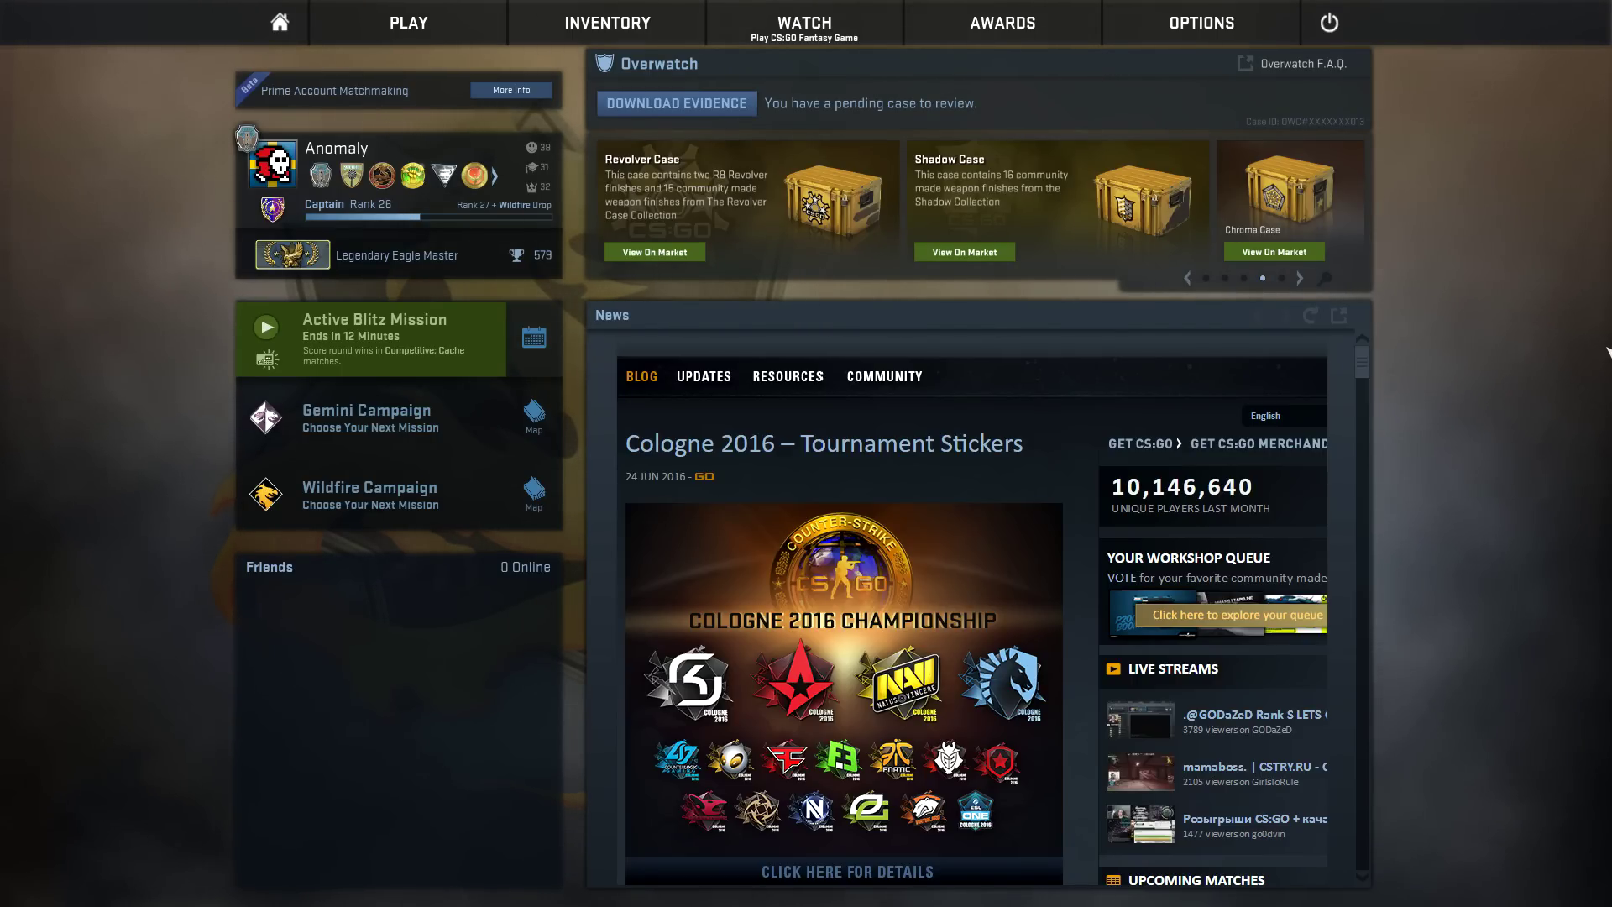
key(alt+Tab)
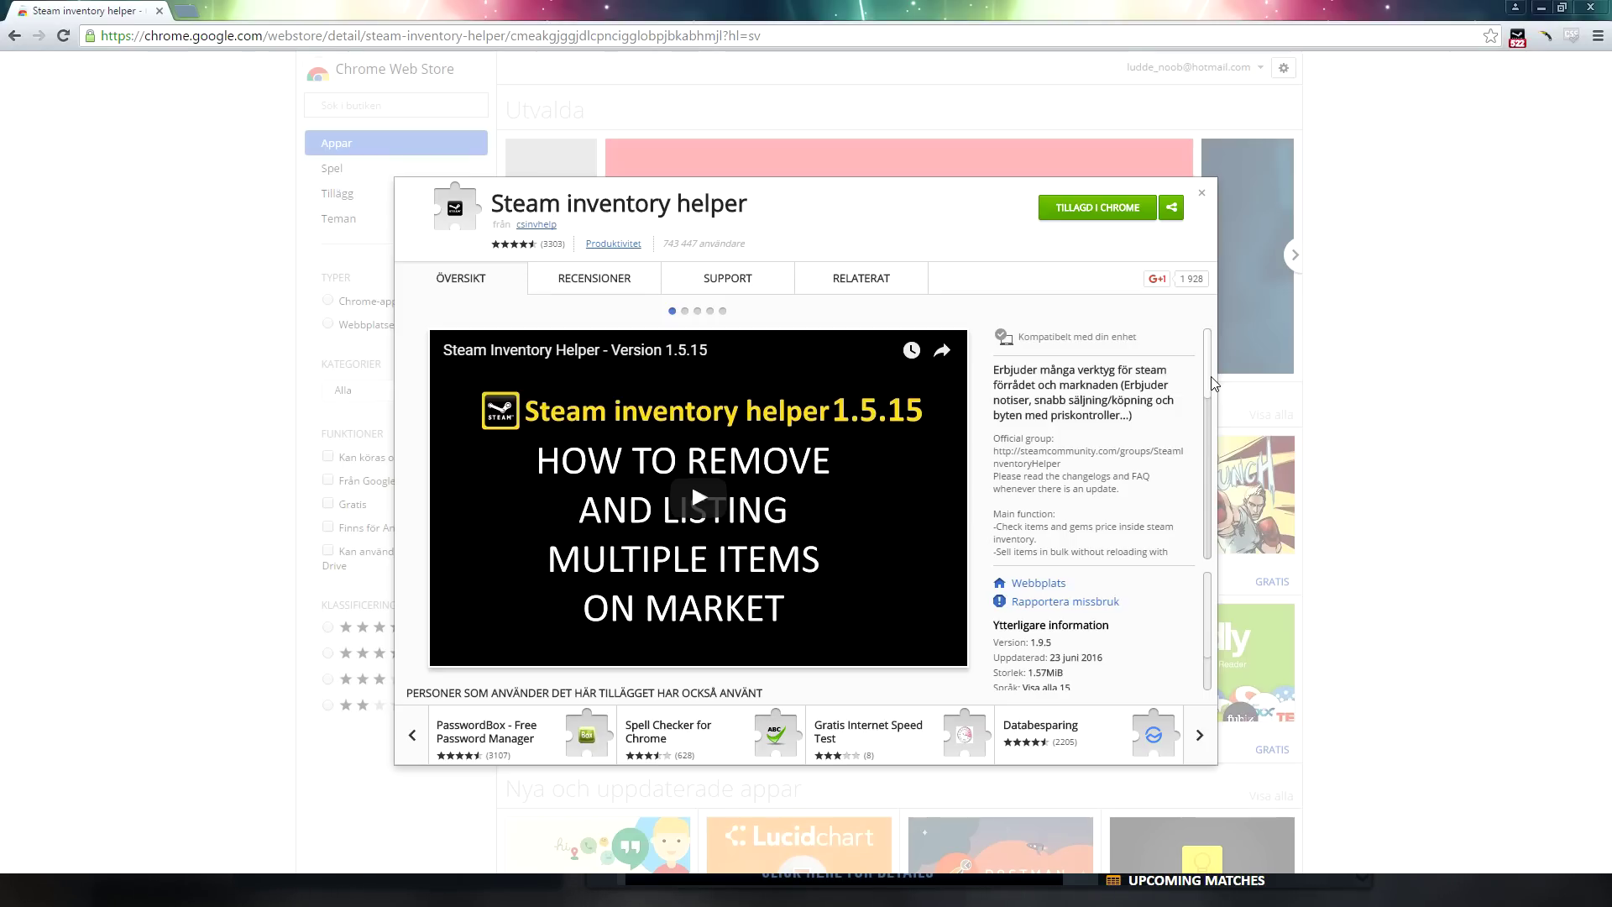
drag(493, 204, 827, 200)
click(827, 200)
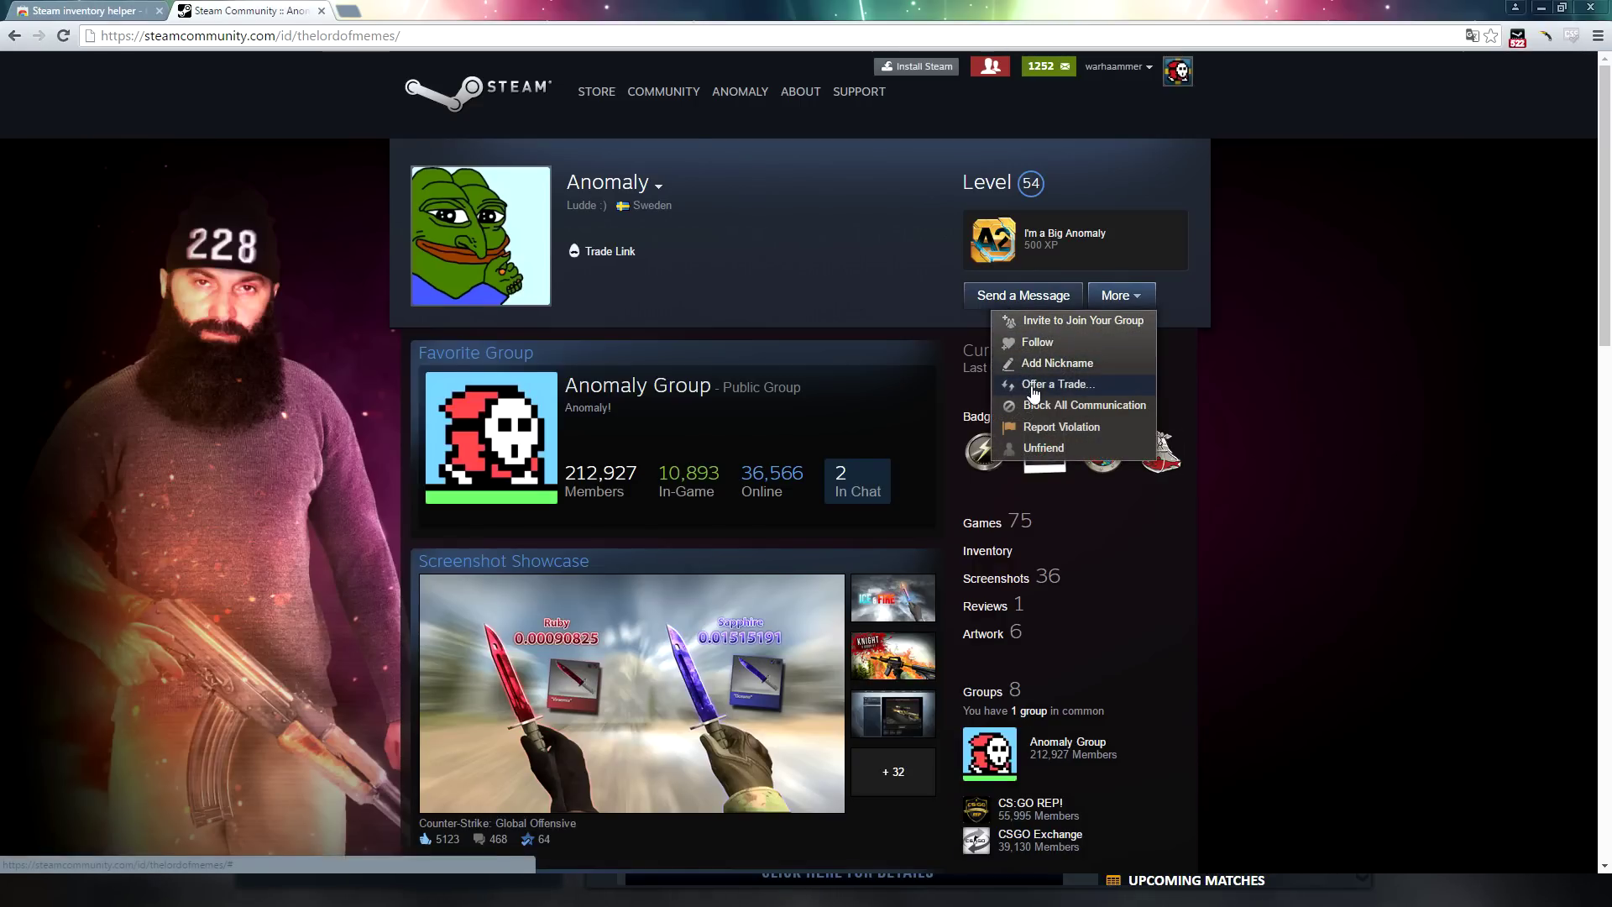
Start a trade offer, enlarge its window, and add the friend's SG 553 Aerial.
click(1033, 387)
drag(538, 21, 770, 24)
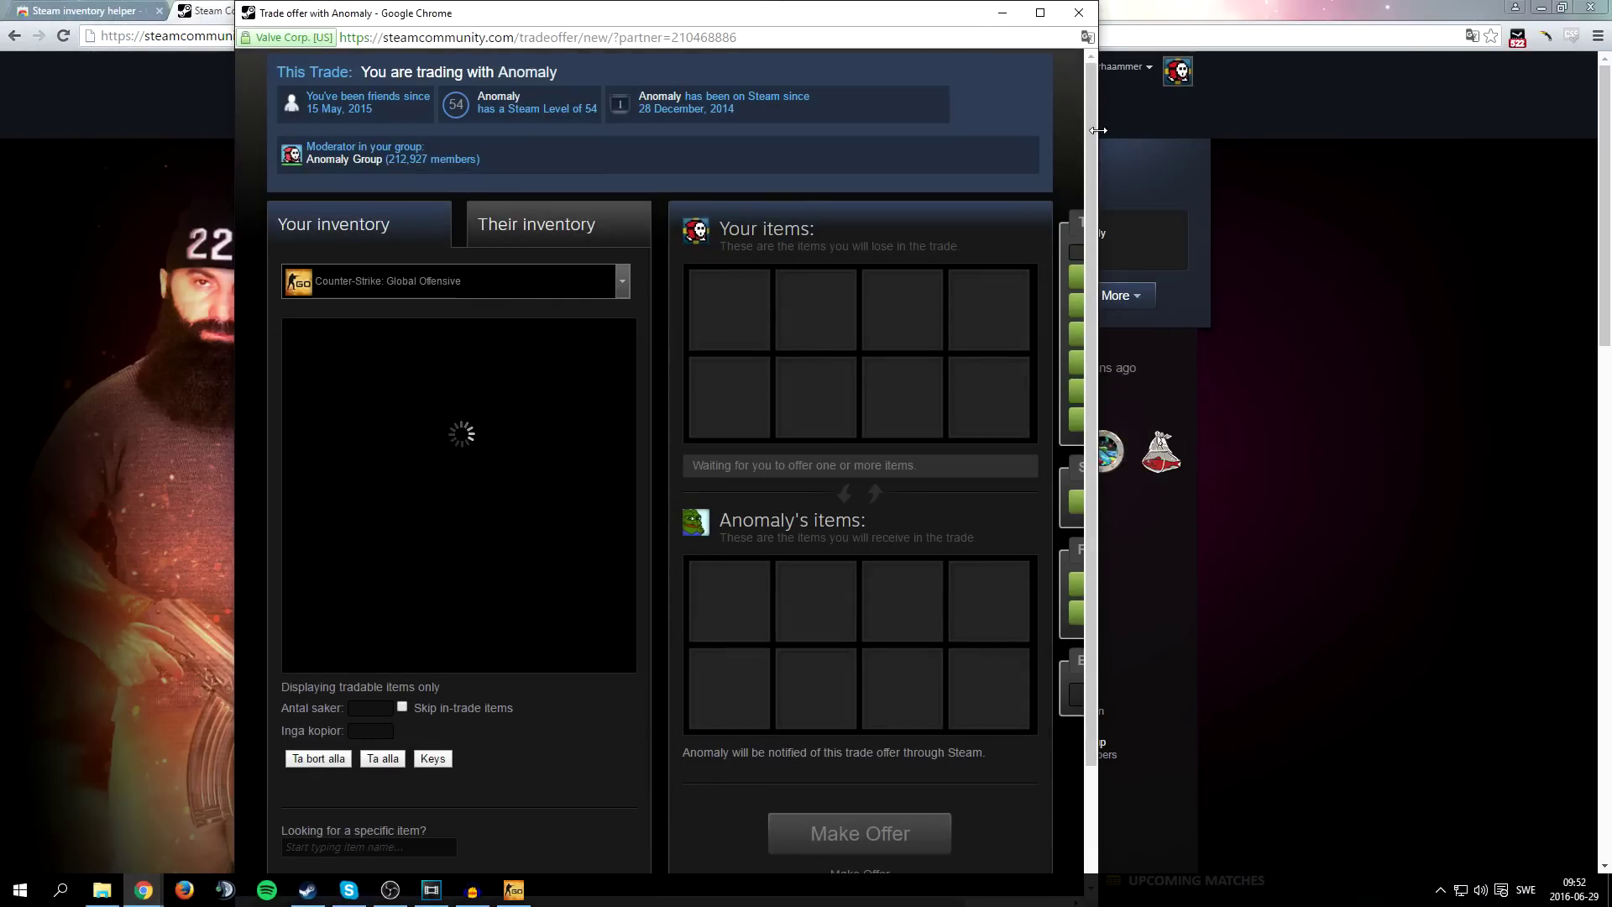
drag(1098, 130, 1346, 130)
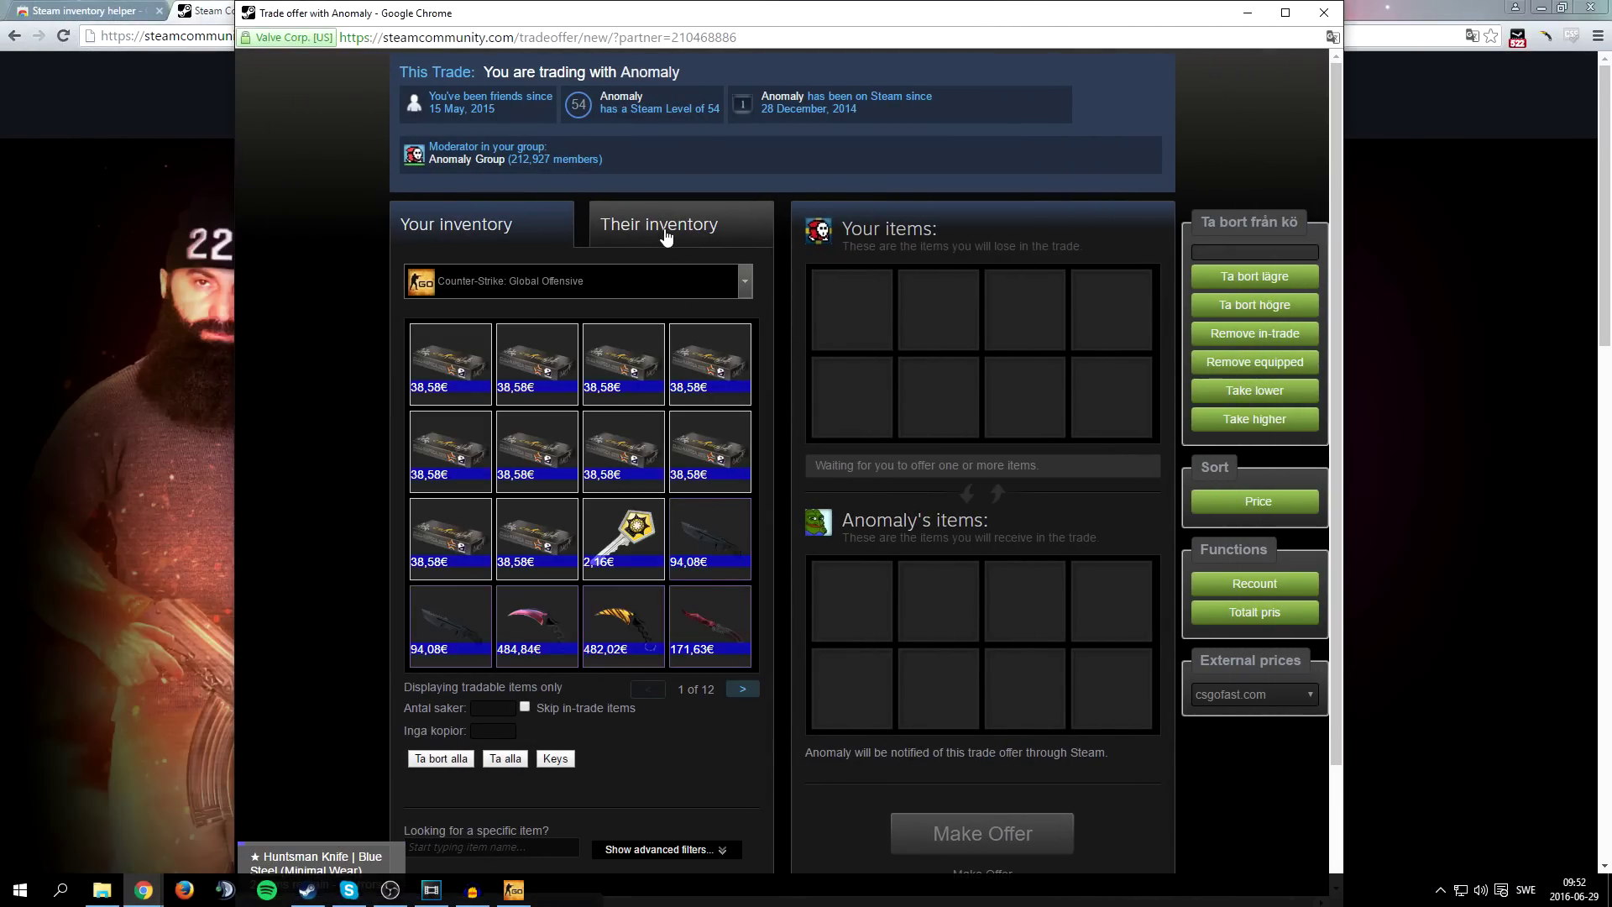
click(666, 235)
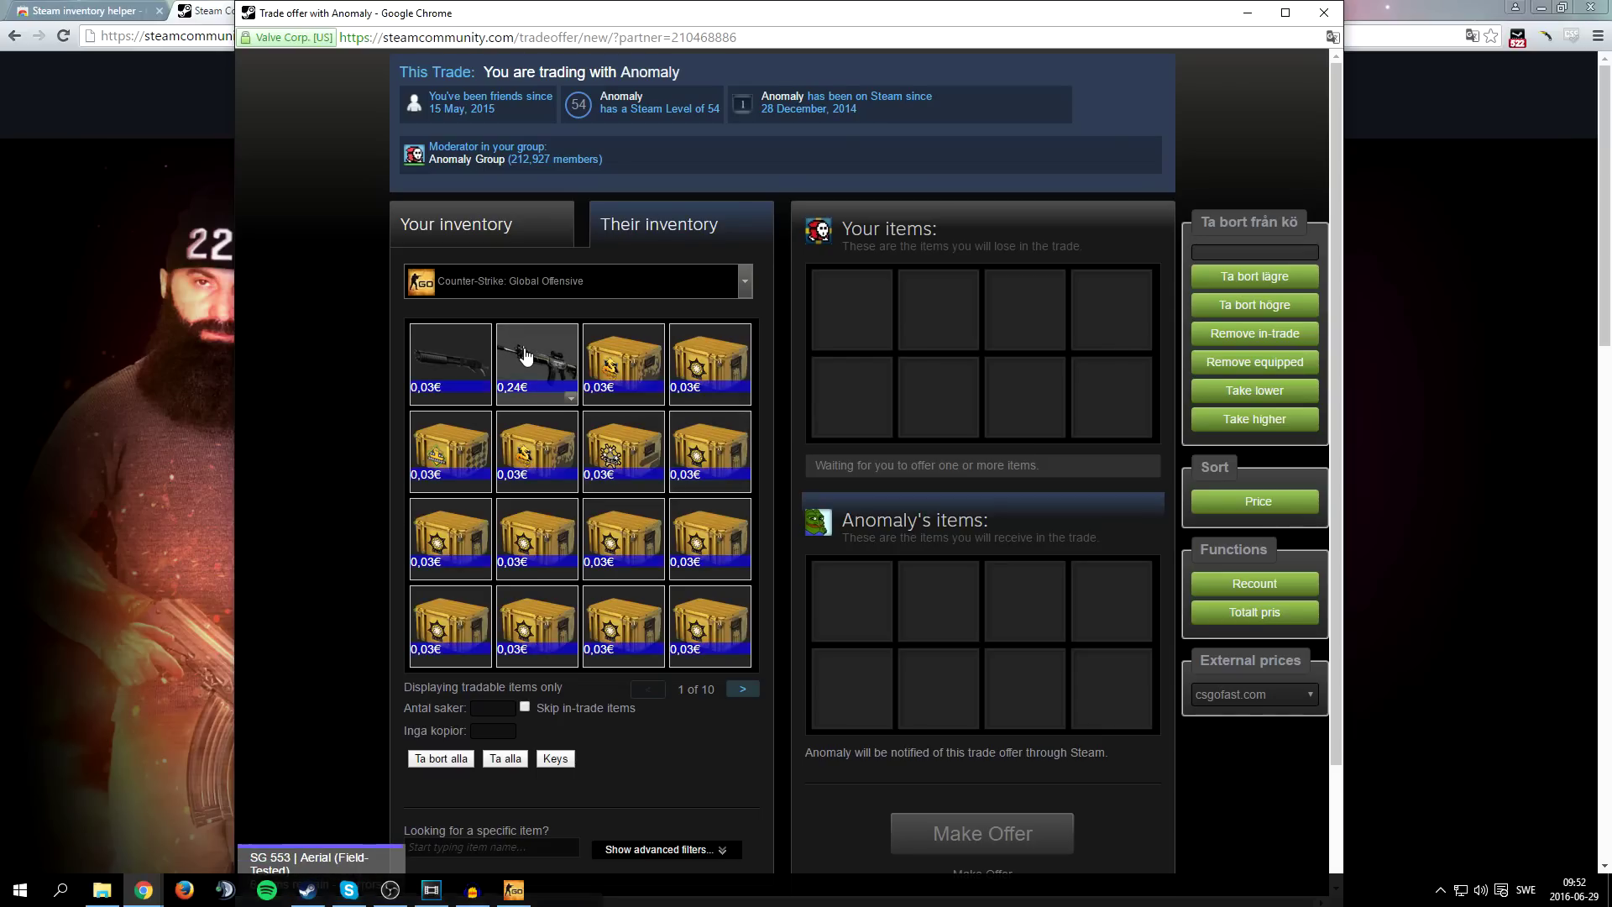
double_click(524, 357)
Page to the keys in your own inventory and add four keys individually.
click(493, 229)
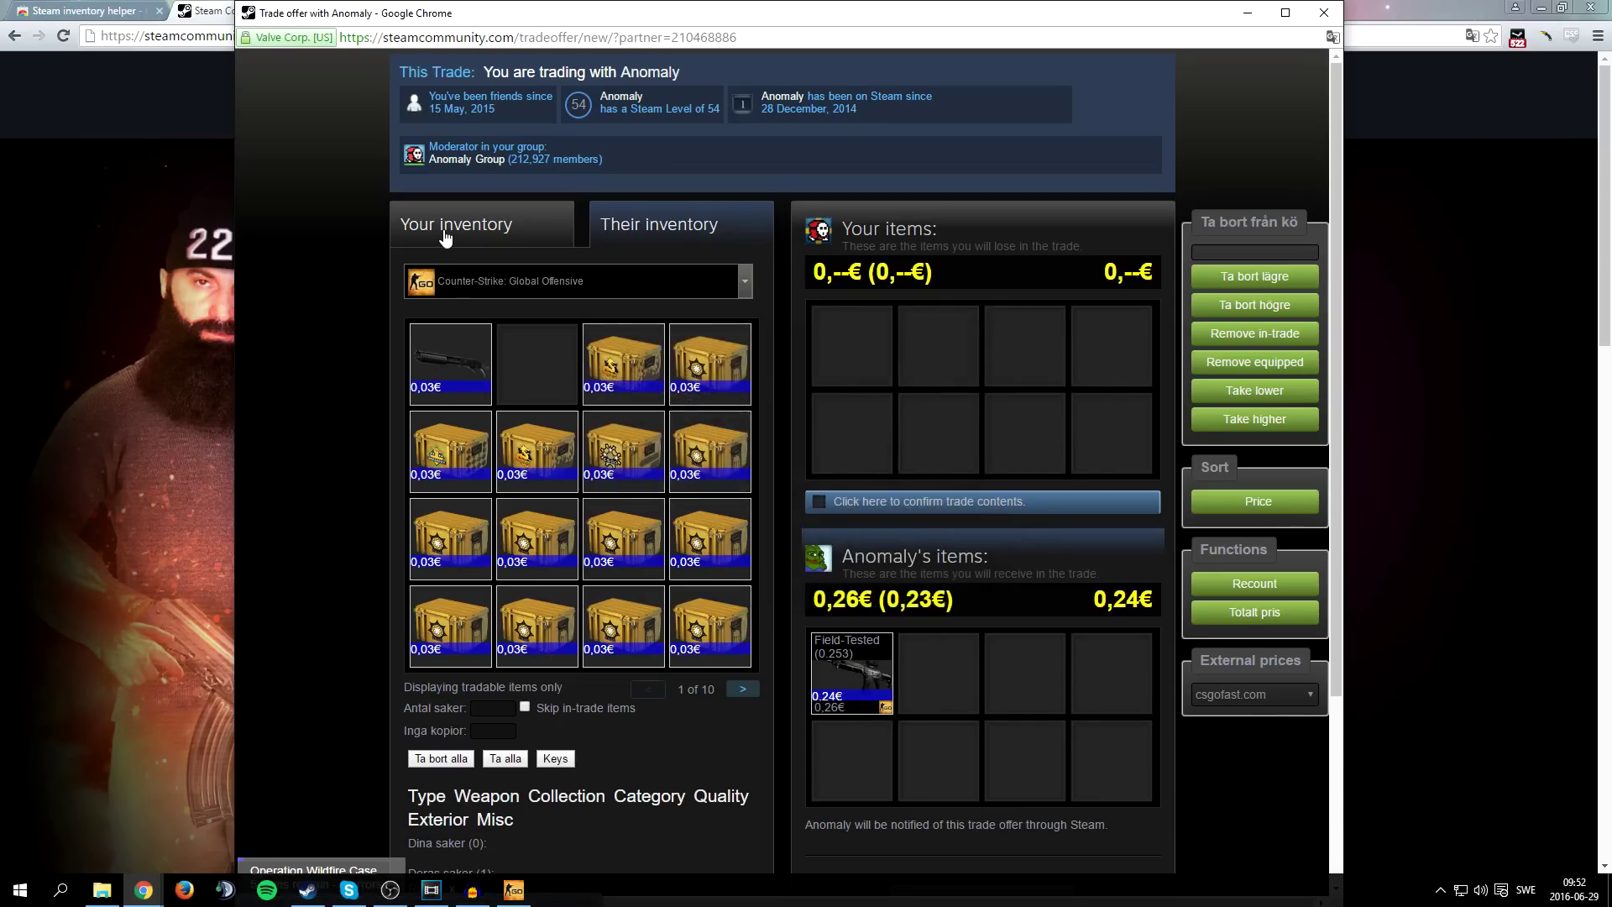
click(740, 689)
click(740, 690)
click(741, 690)
double_click(436, 353)
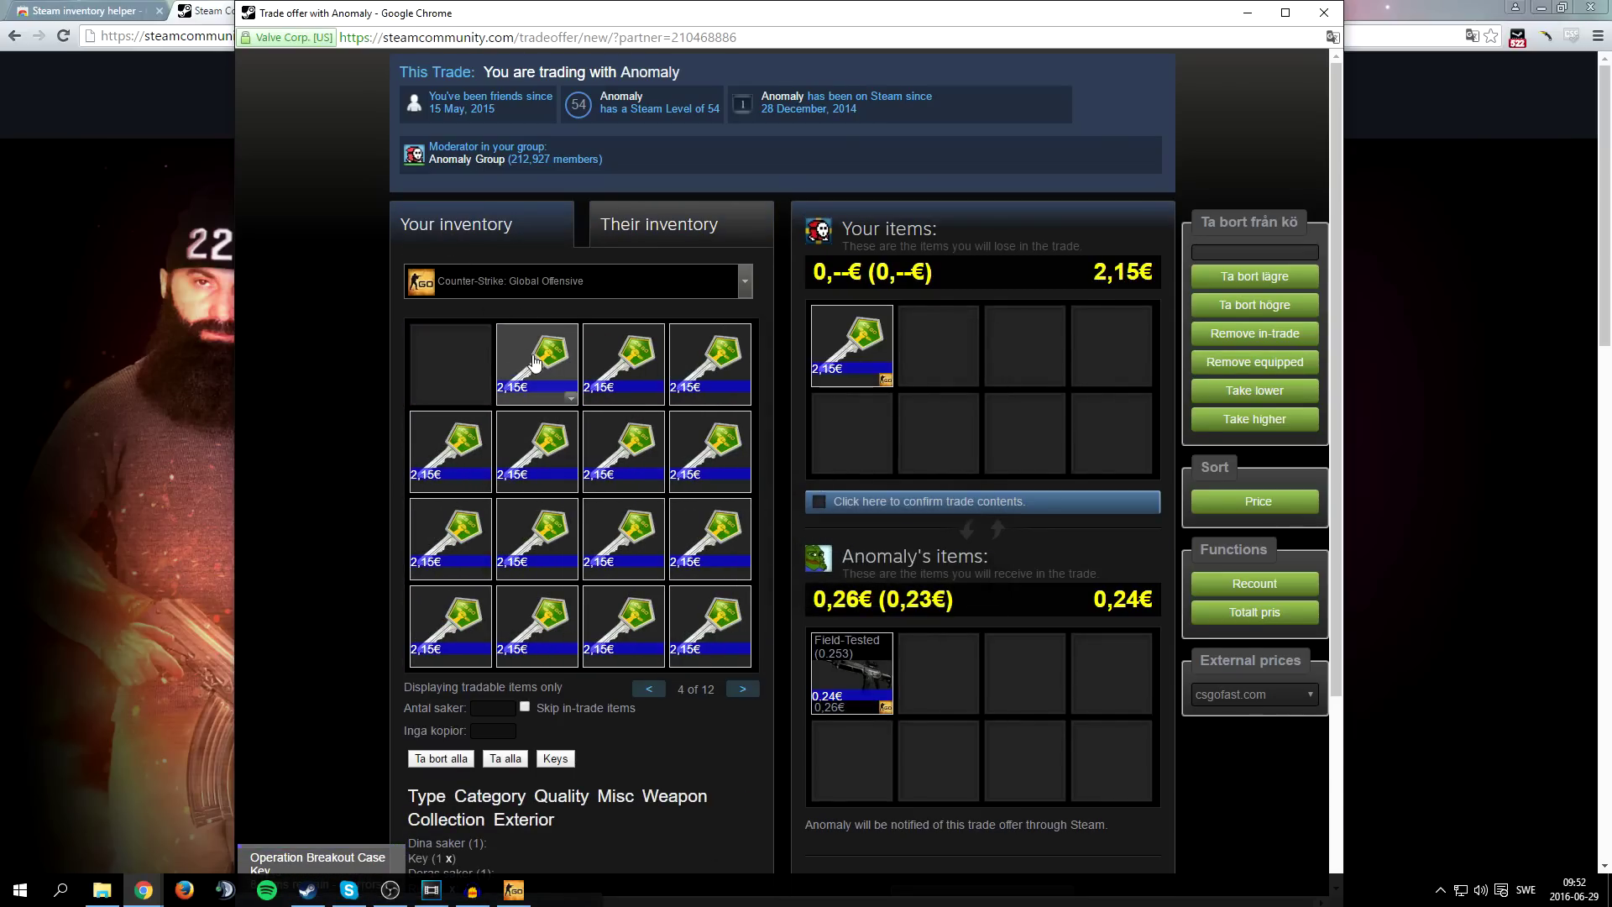
double_click(533, 361)
double_click(622, 361)
double_click(708, 361)
Add 40 keys at once with the Keys bulk-add button.
scroll(924, 386, down, 1)
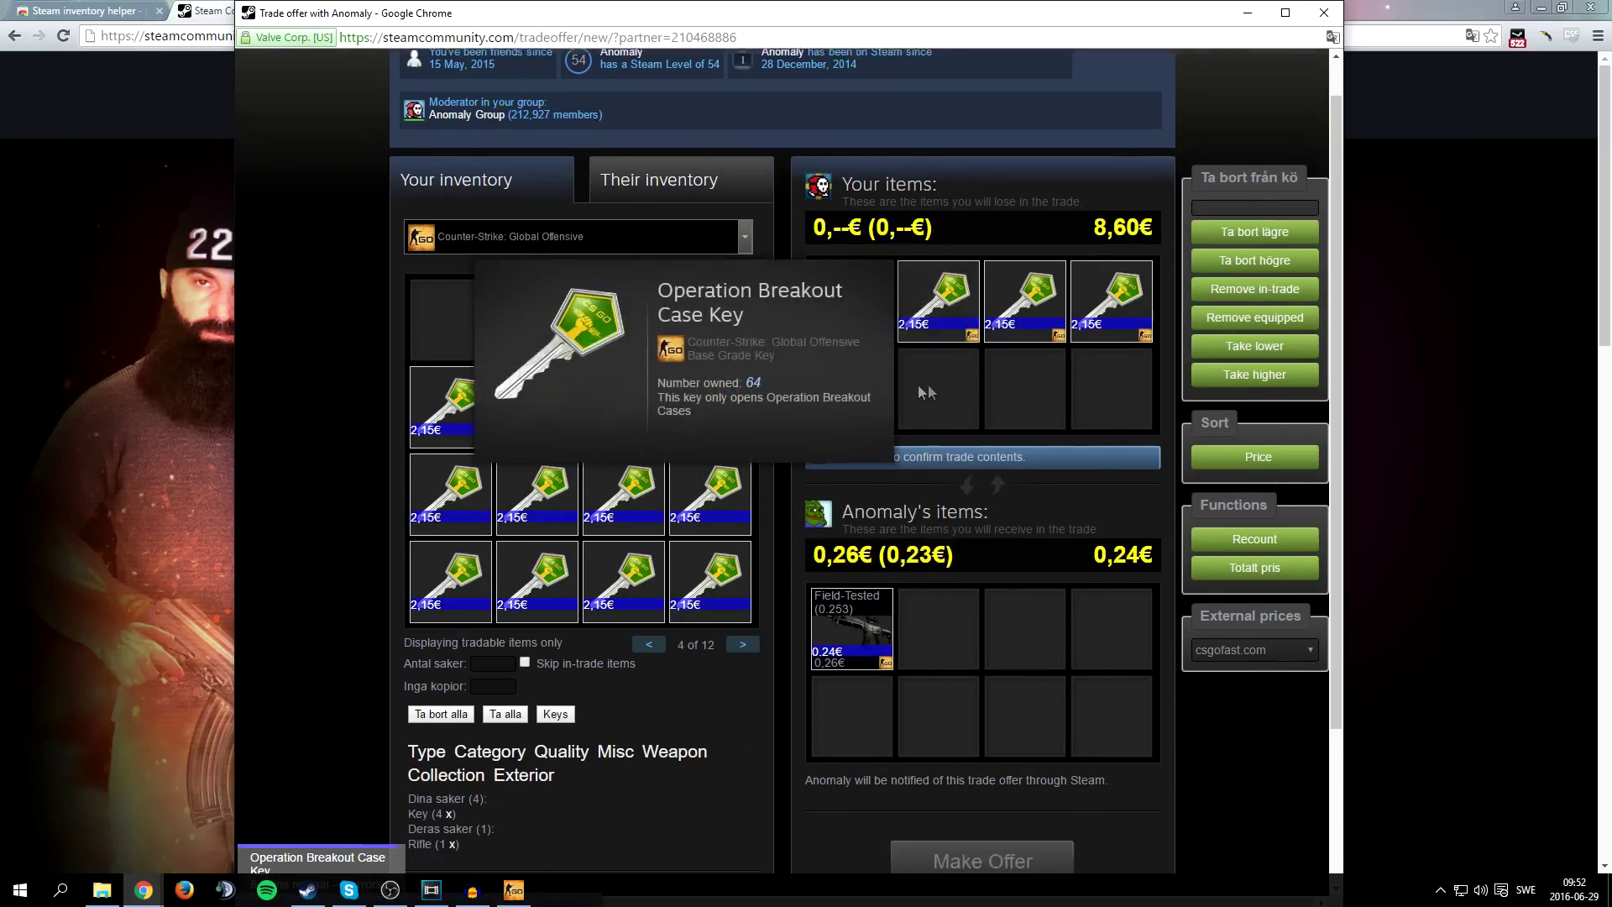
scroll(918, 384, down, 3)
click(488, 460)
text(40)
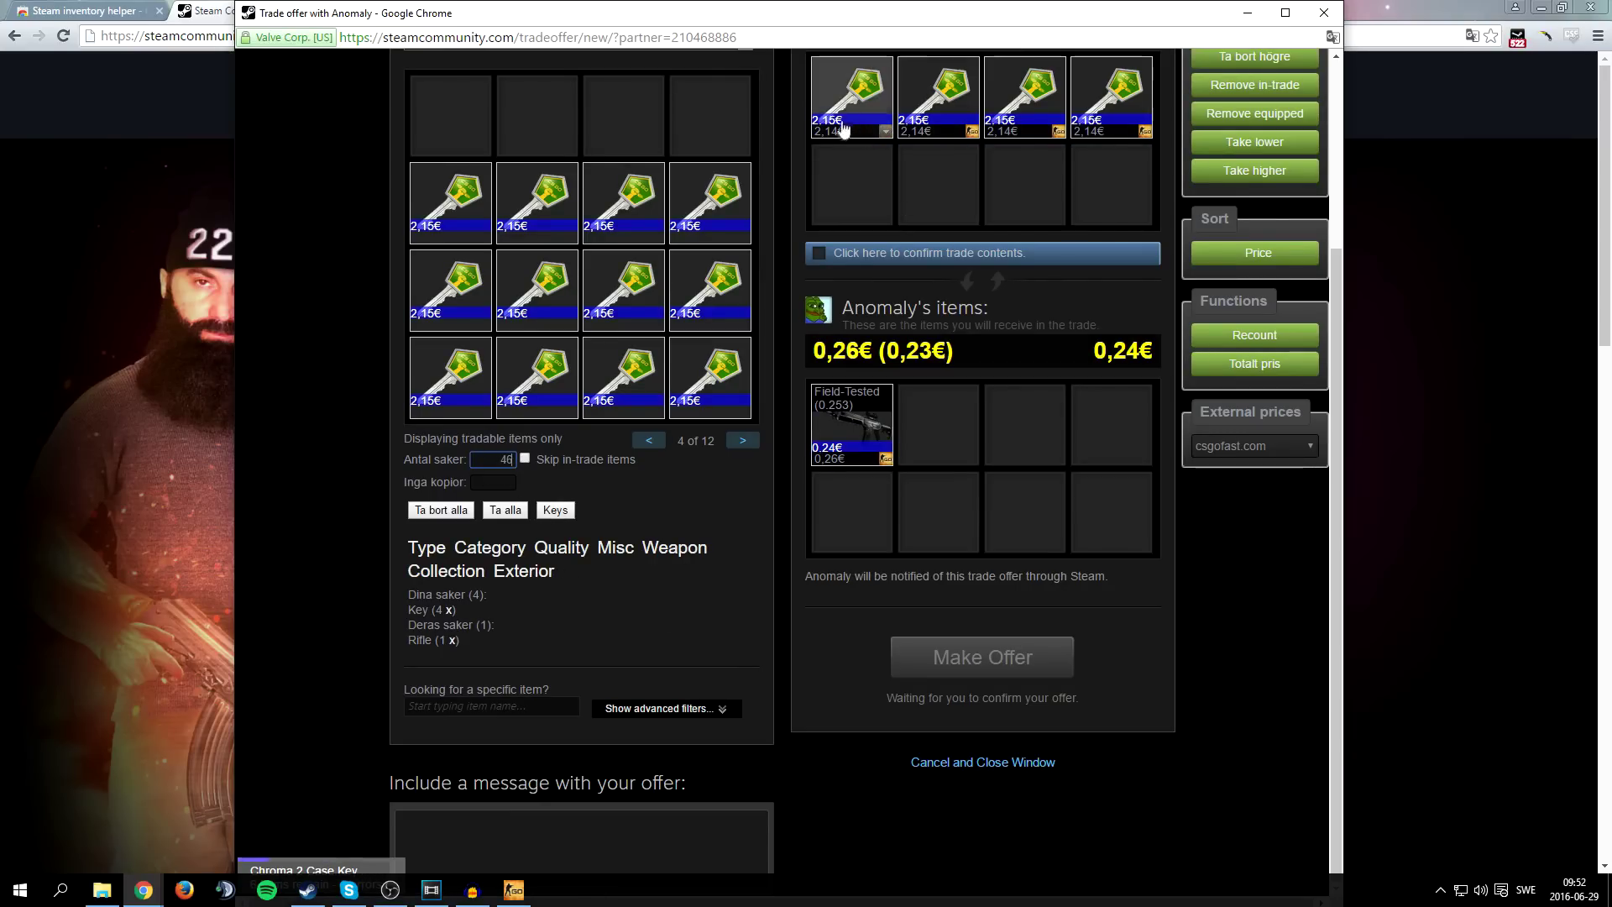
click(555, 510)
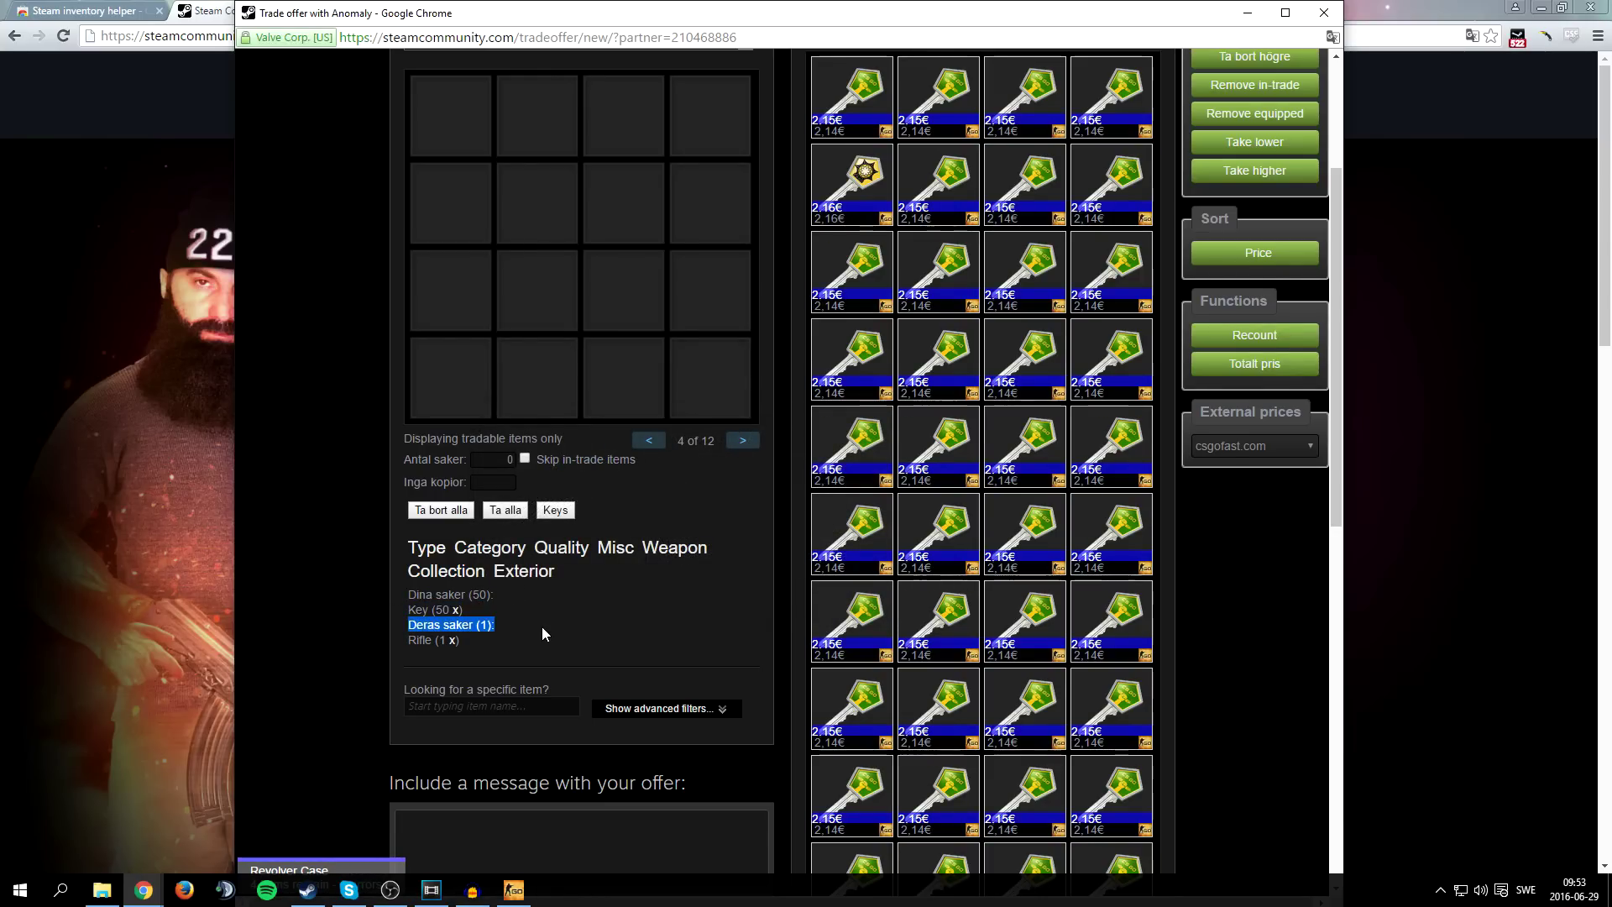
Review the filled trade offer, then close the trade window.
scroll(495, 636, up, 1)
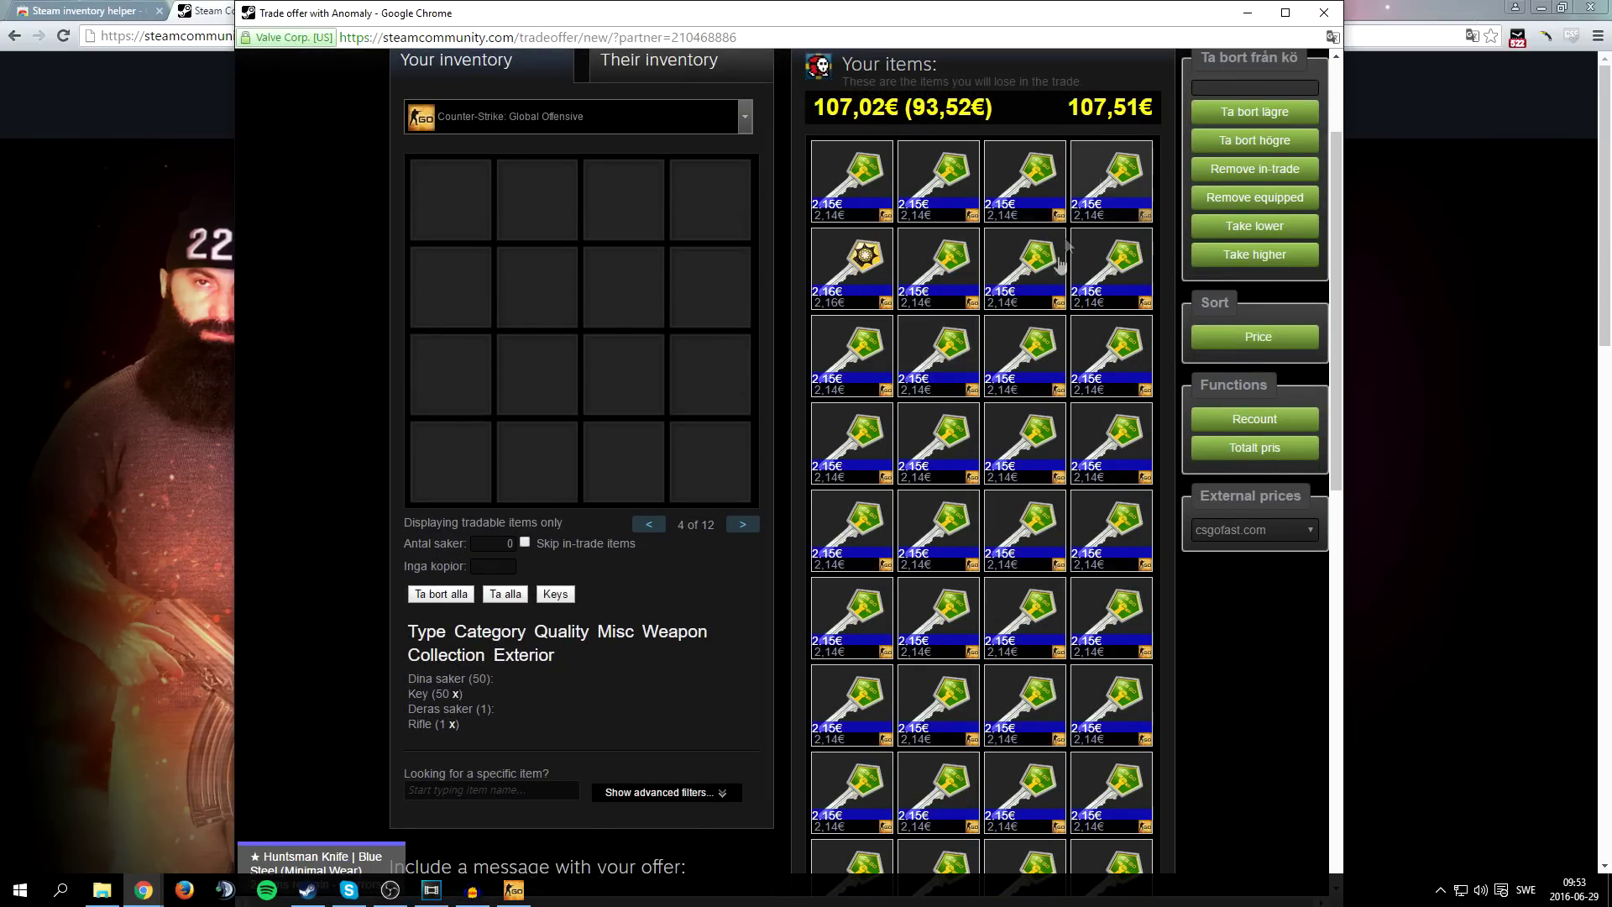
scroll(1060, 262, down, 11)
scroll(1173, 470, up, 12)
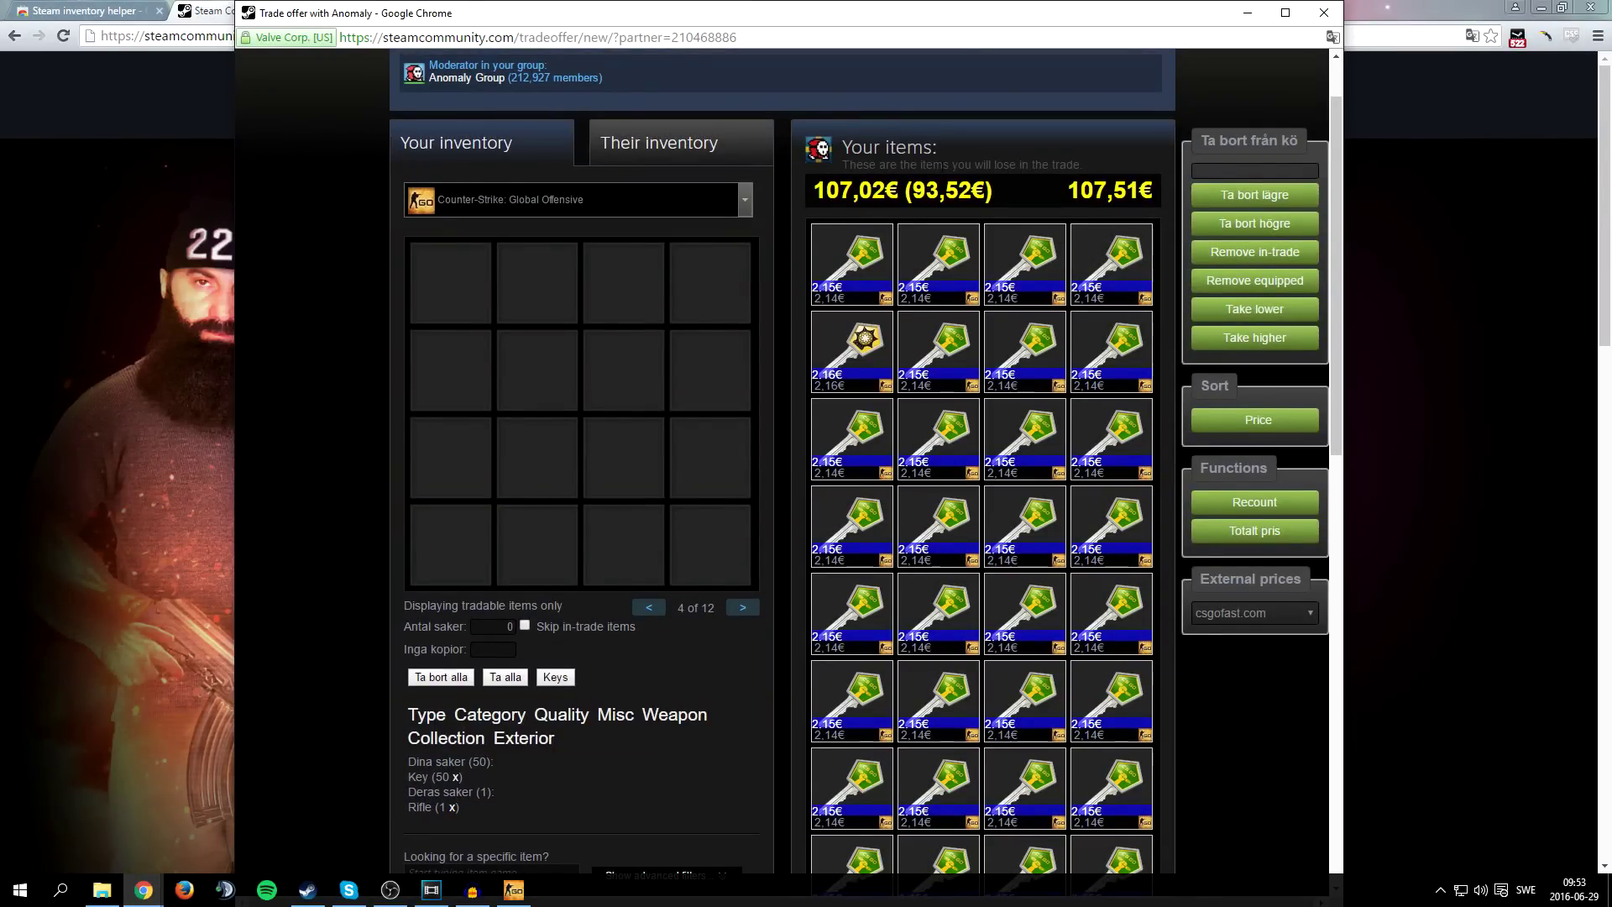
mouse_move(821, 301)
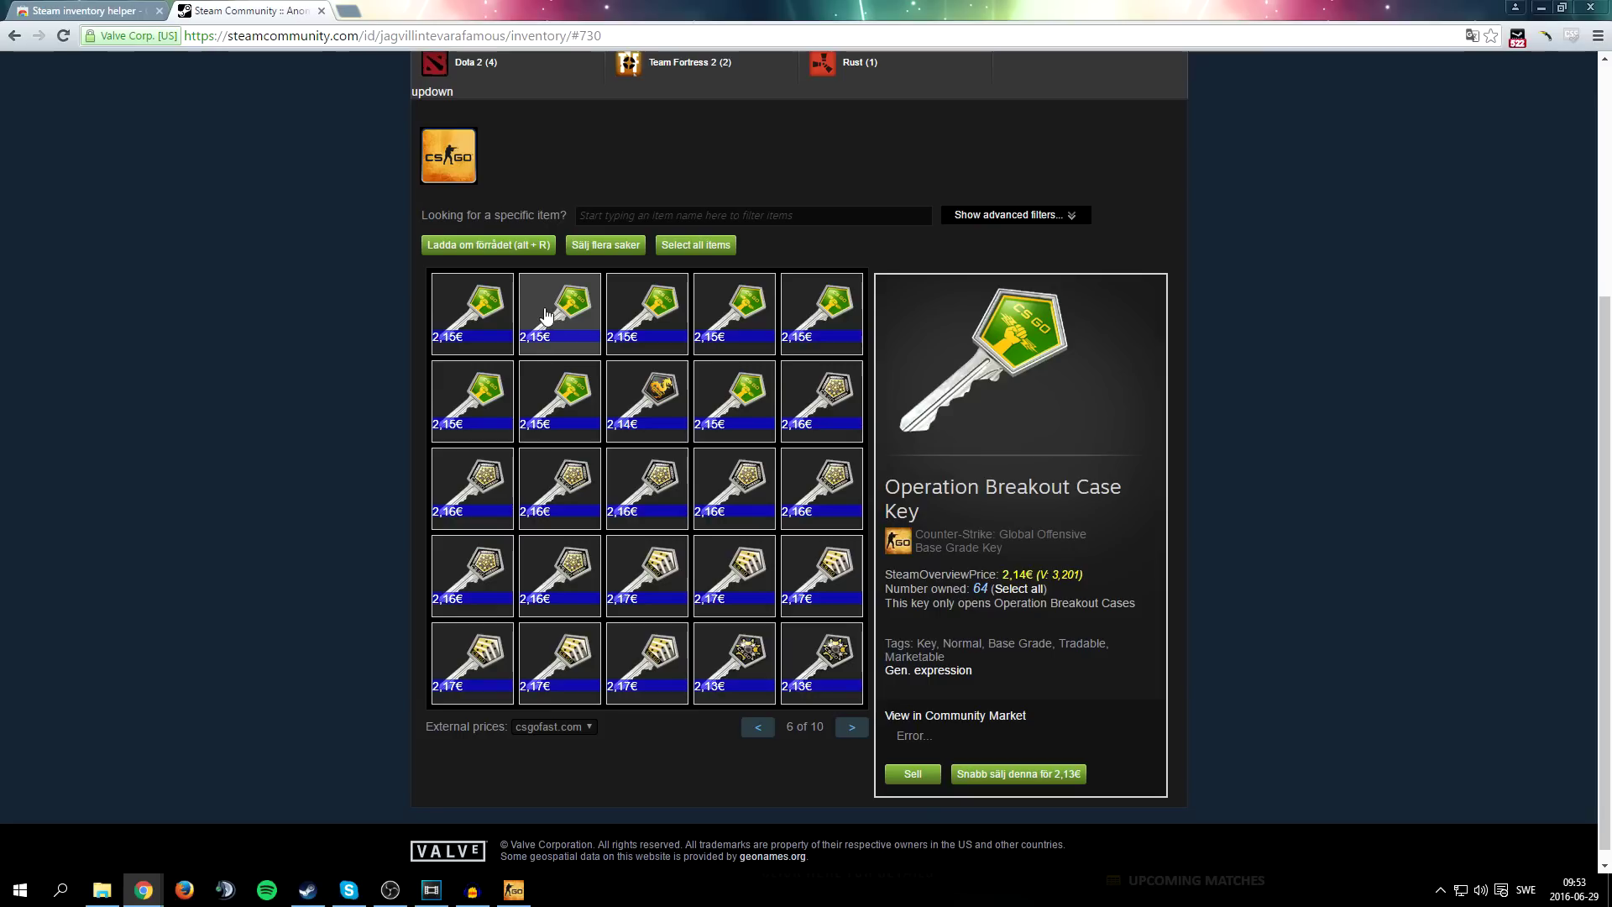
click(1326, 13)
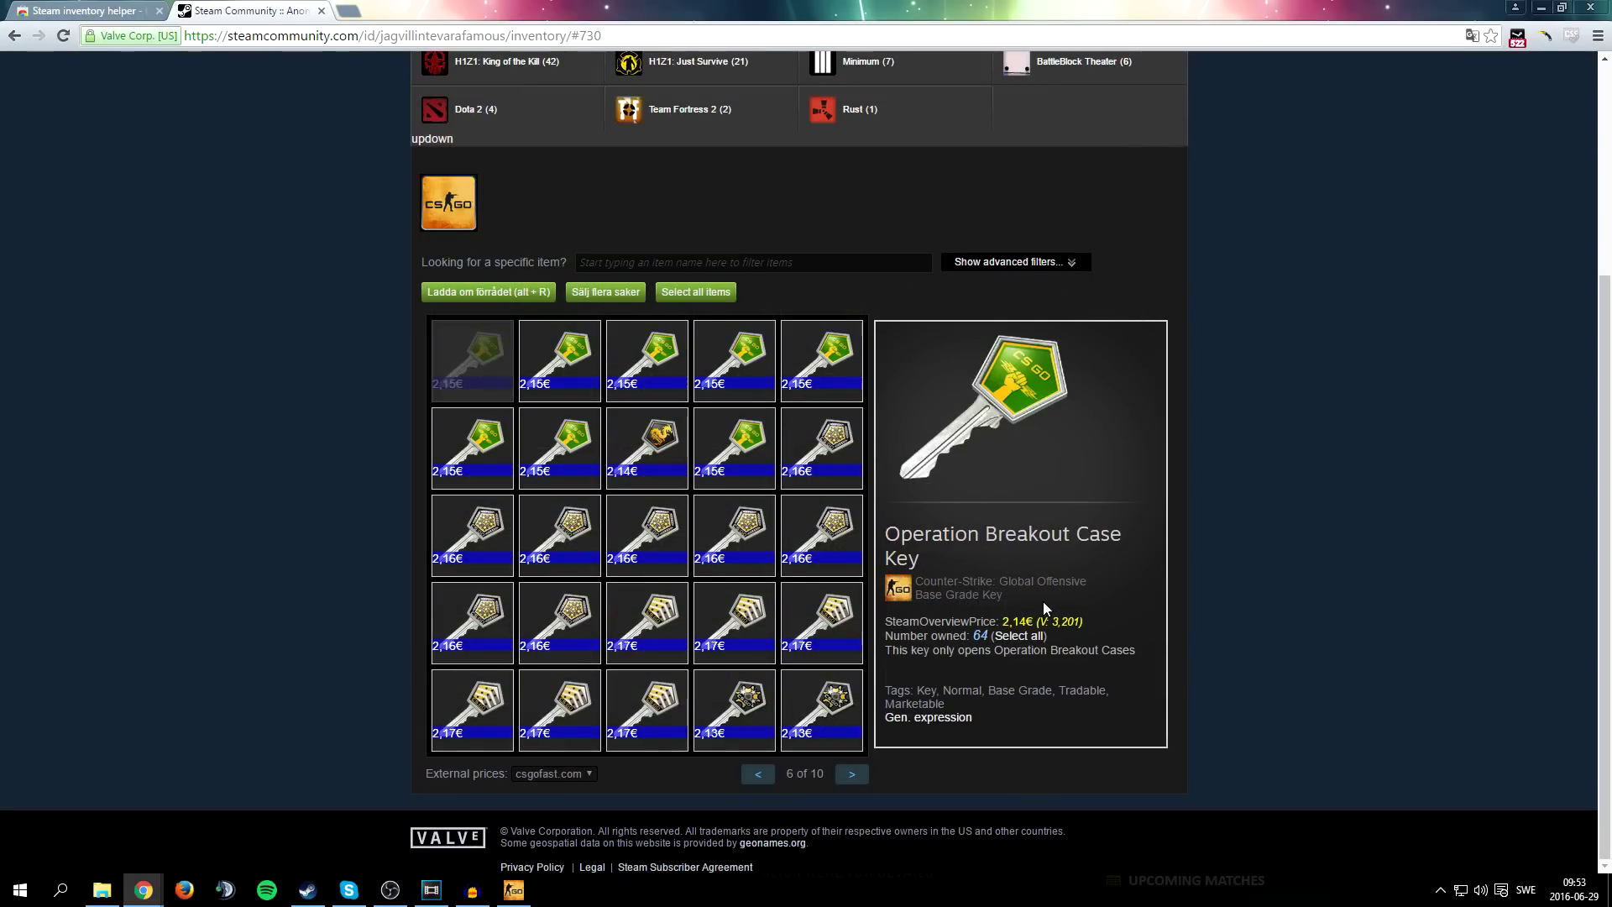
Select four Operation Breakout Case Keys and list them at a 4,-€ buyer price each.
click(619, 300)
click(561, 361)
click(647, 361)
click(727, 368)
click(814, 369)
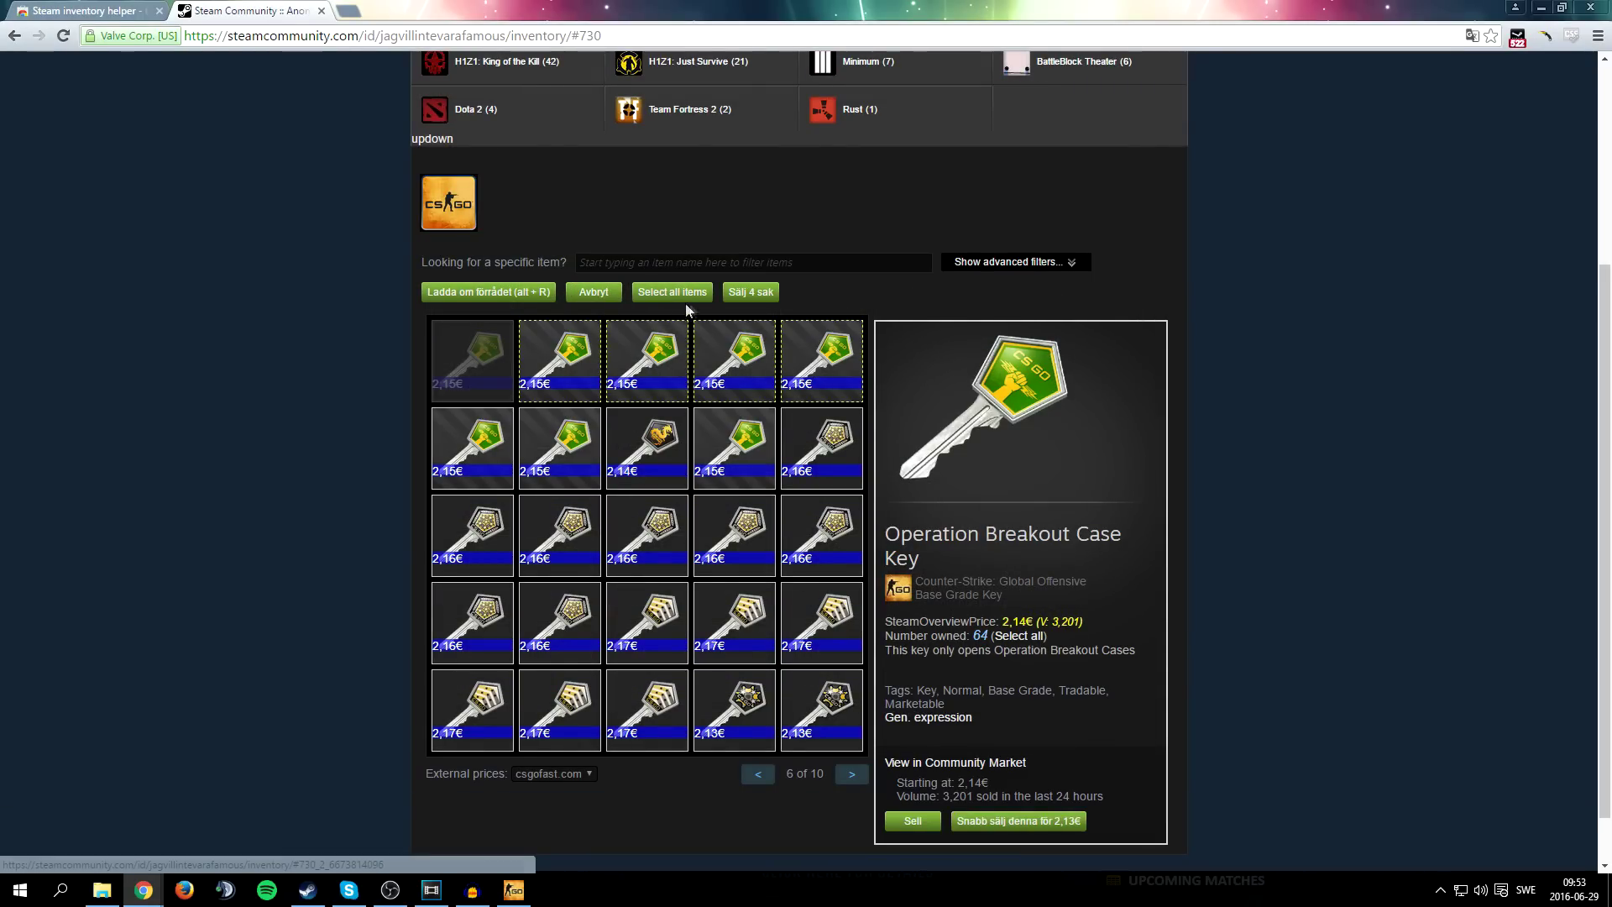
click(751, 292)
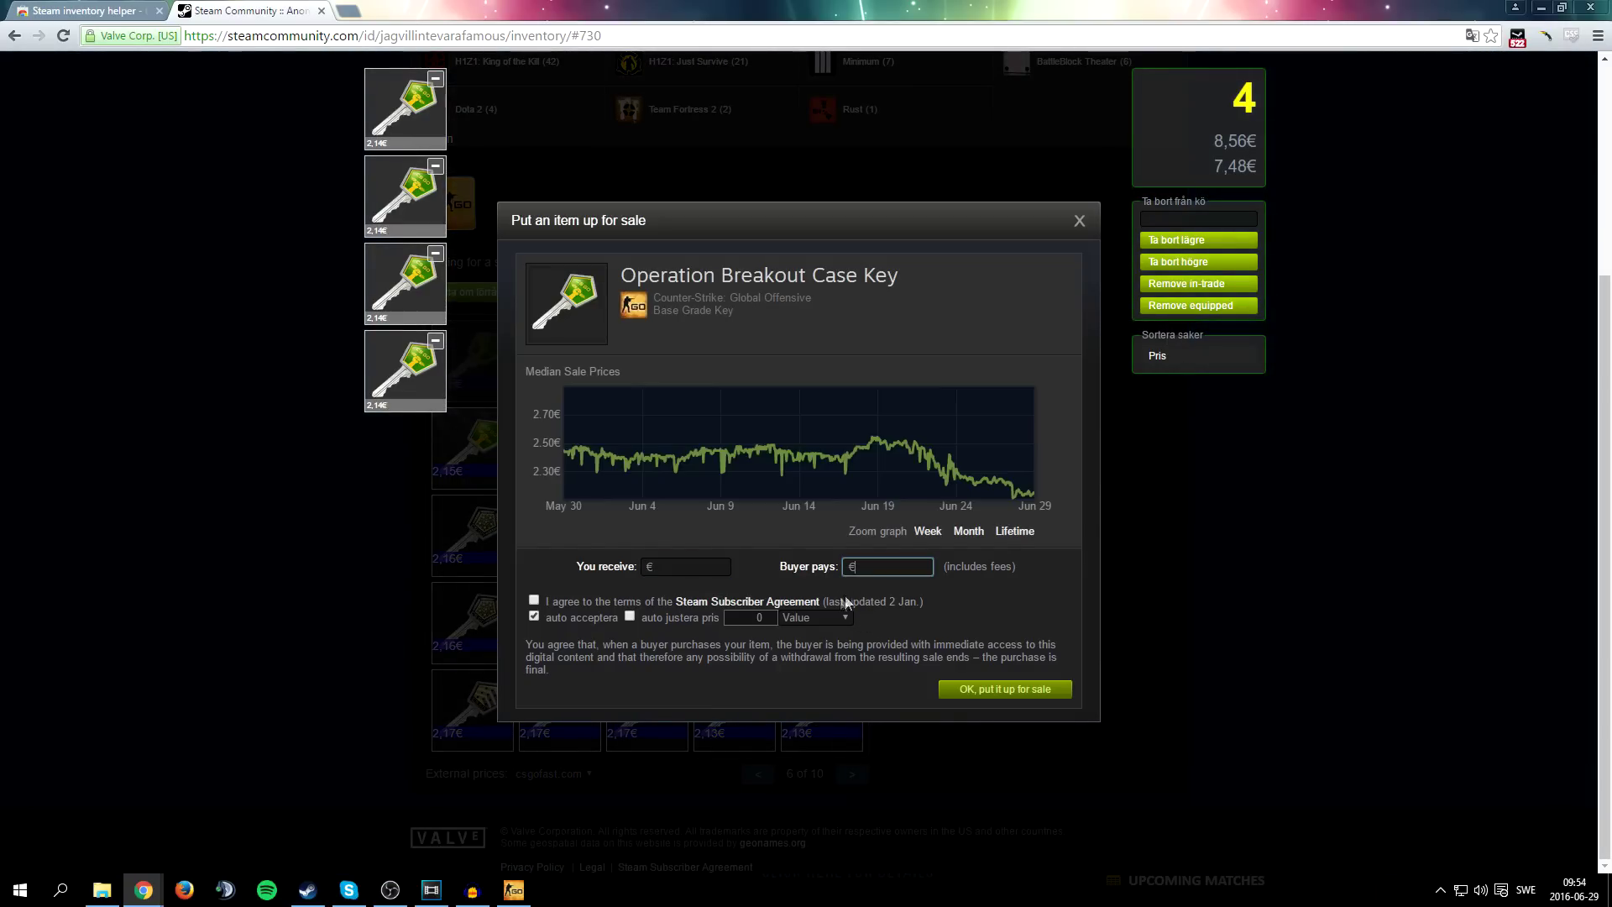
text(4)
click(1005, 689)
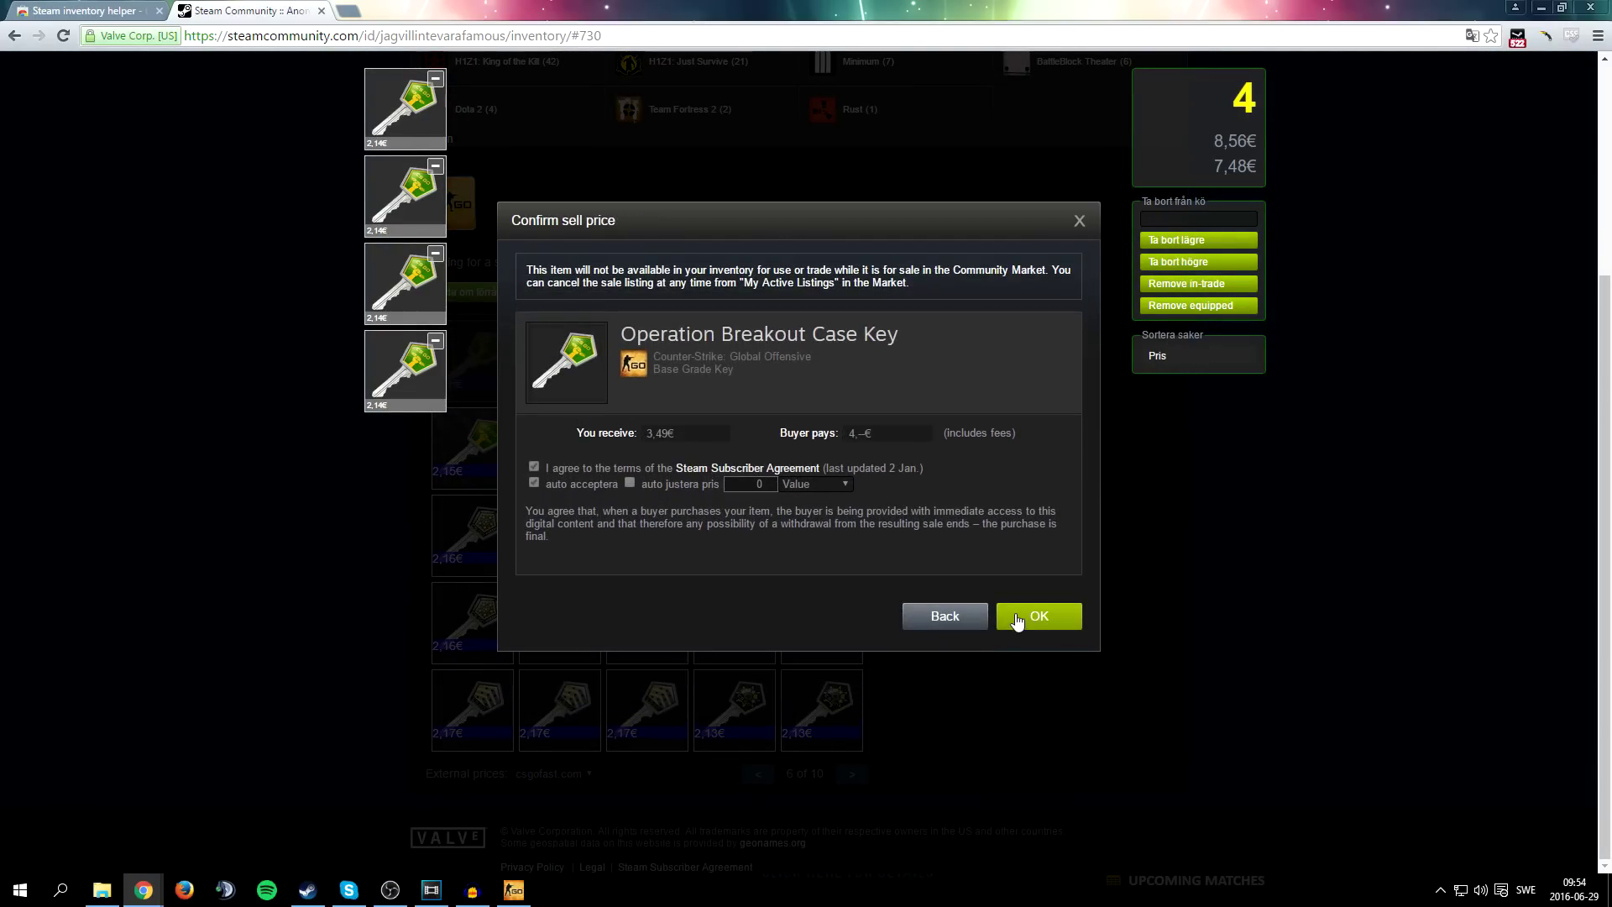
click(1017, 619)
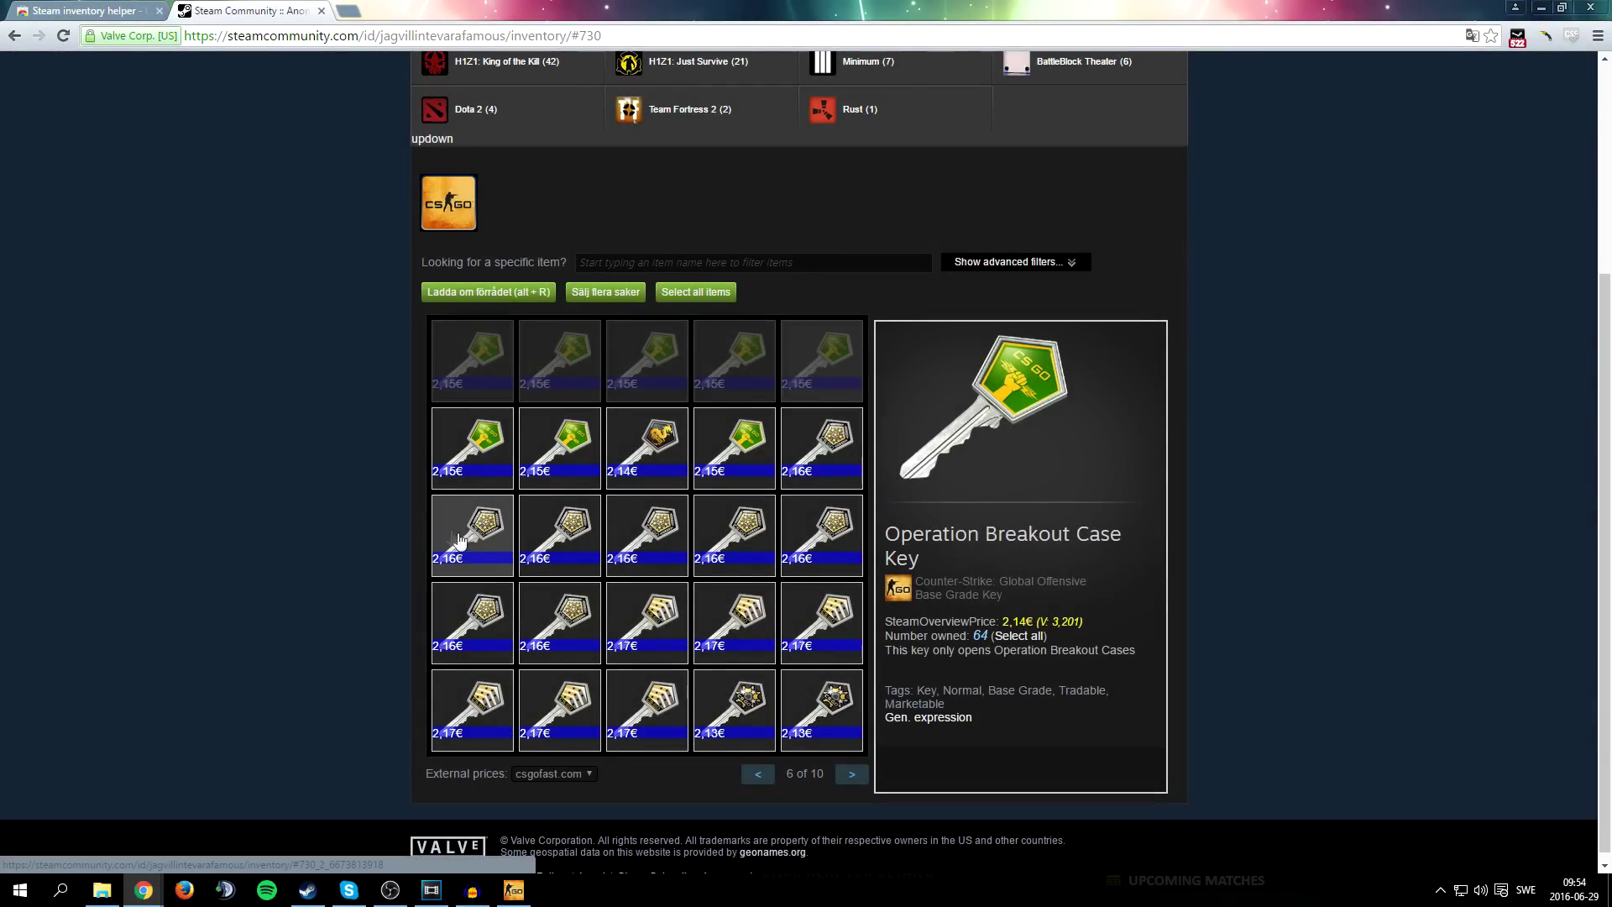
Open the market page showing the 16 listings awaiting confirmation.
click(437, 491)
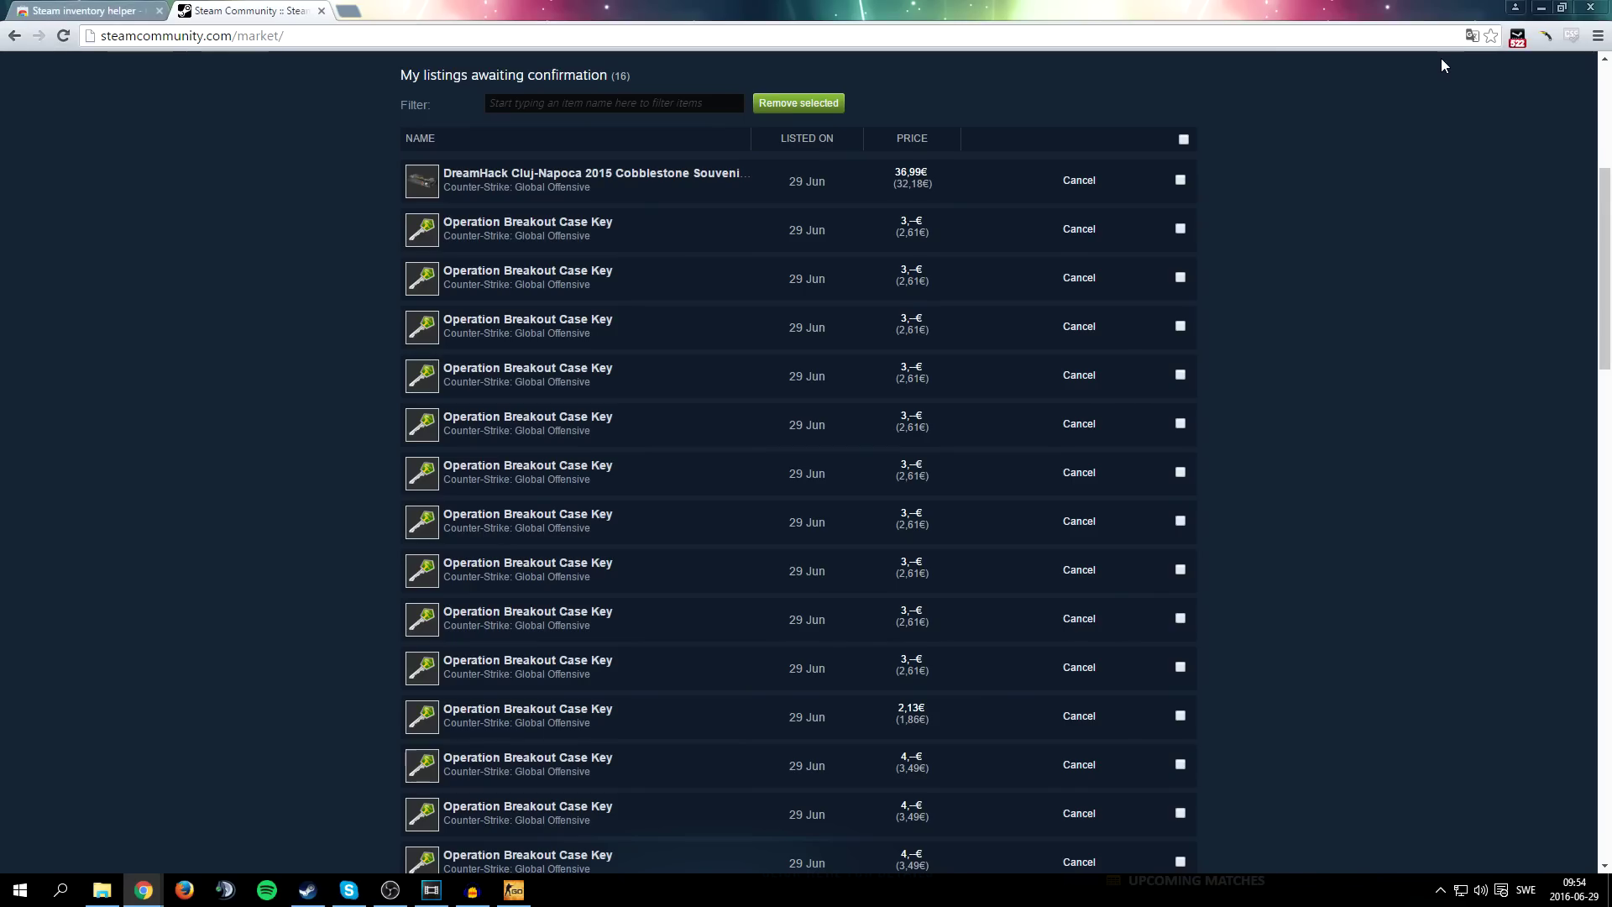
click(1517, 36)
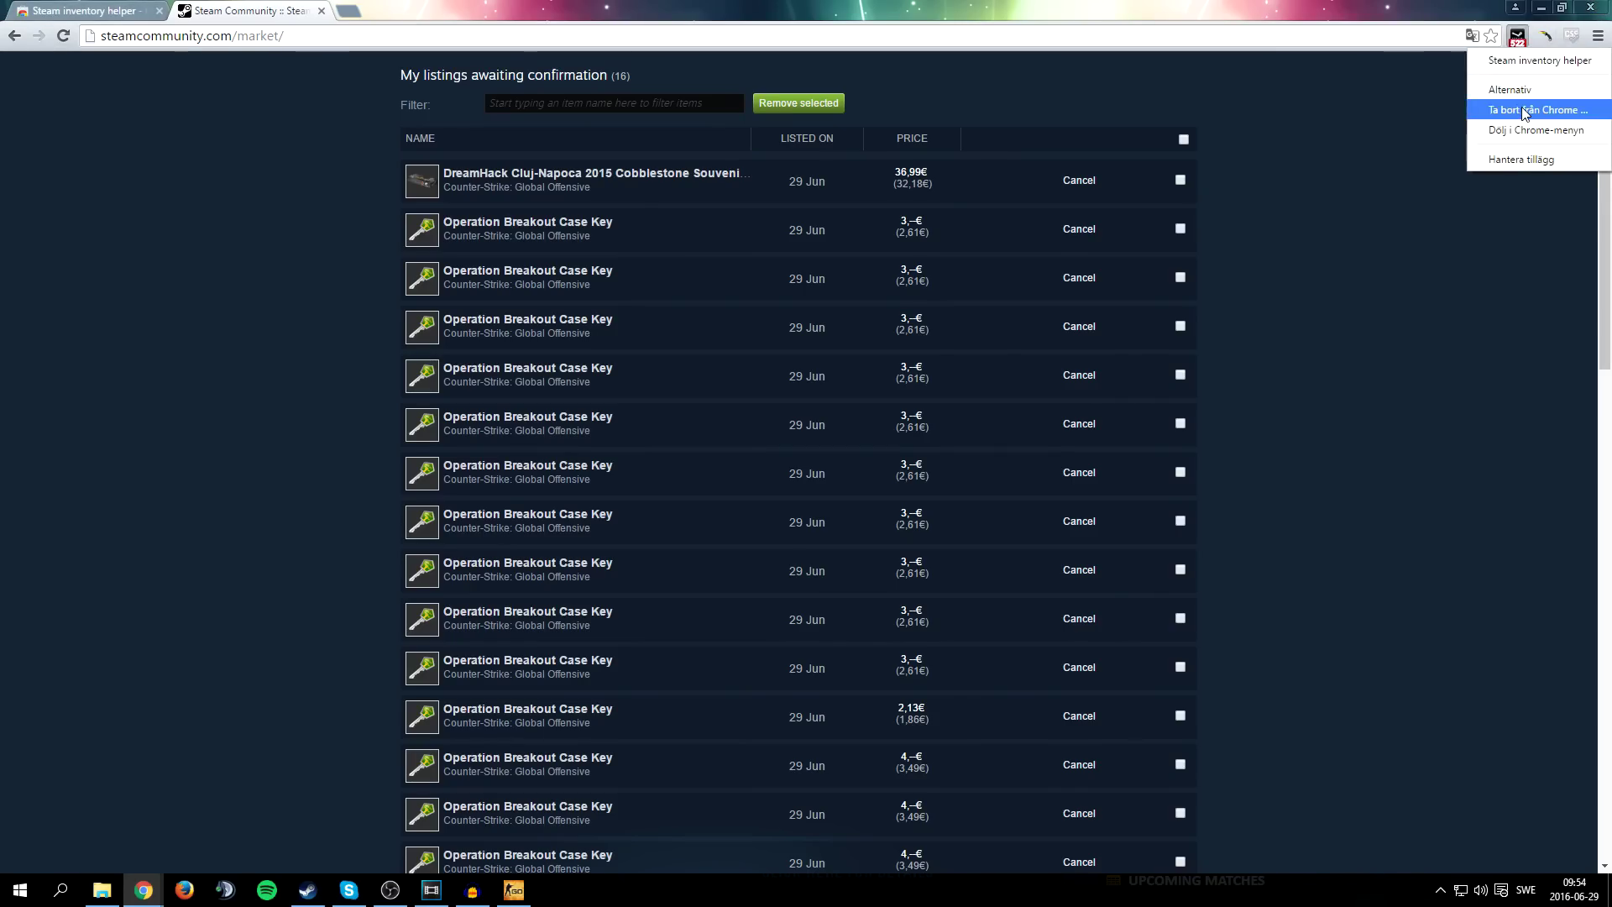
click(1438, 110)
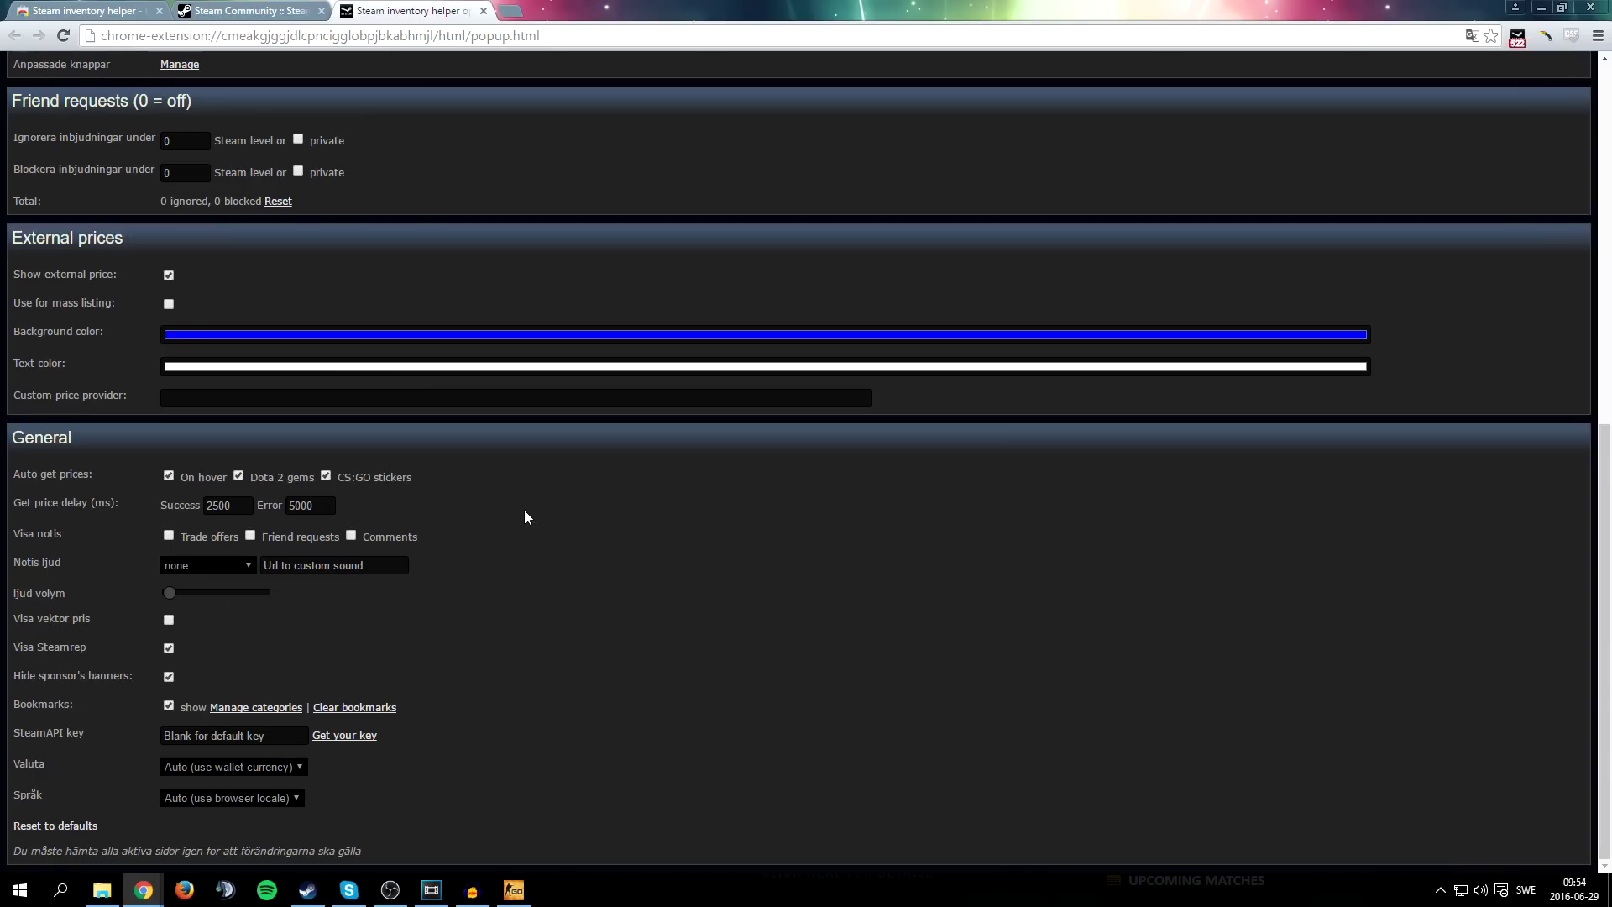
scroll(470, 487, up, 5)
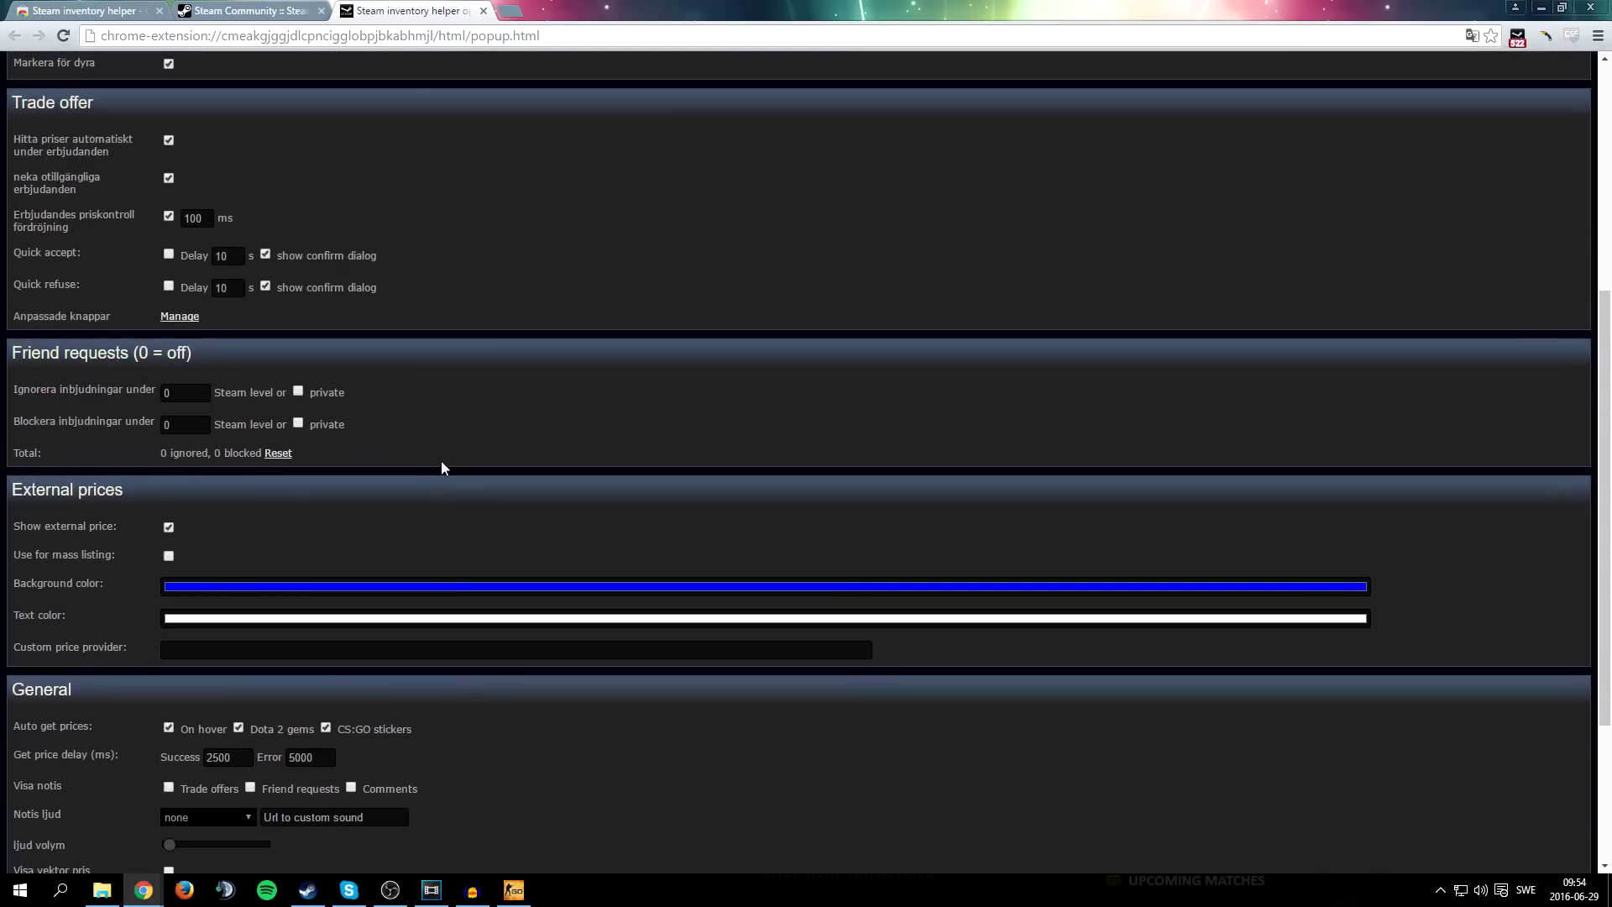
scroll(442, 466, up, 3)
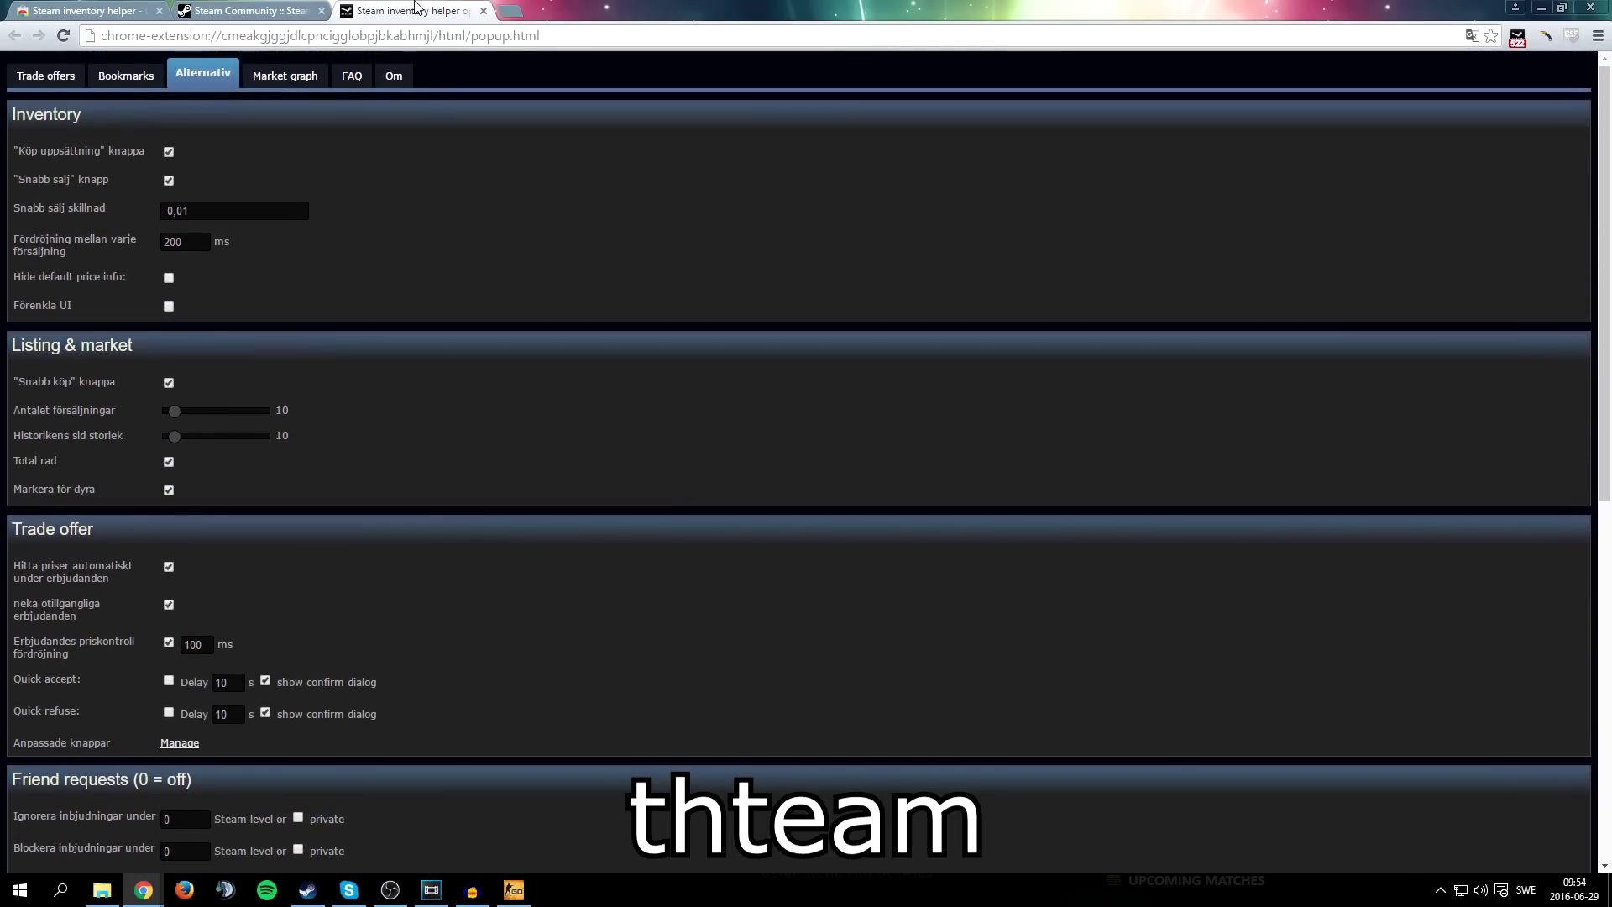
key(ctrl+w)
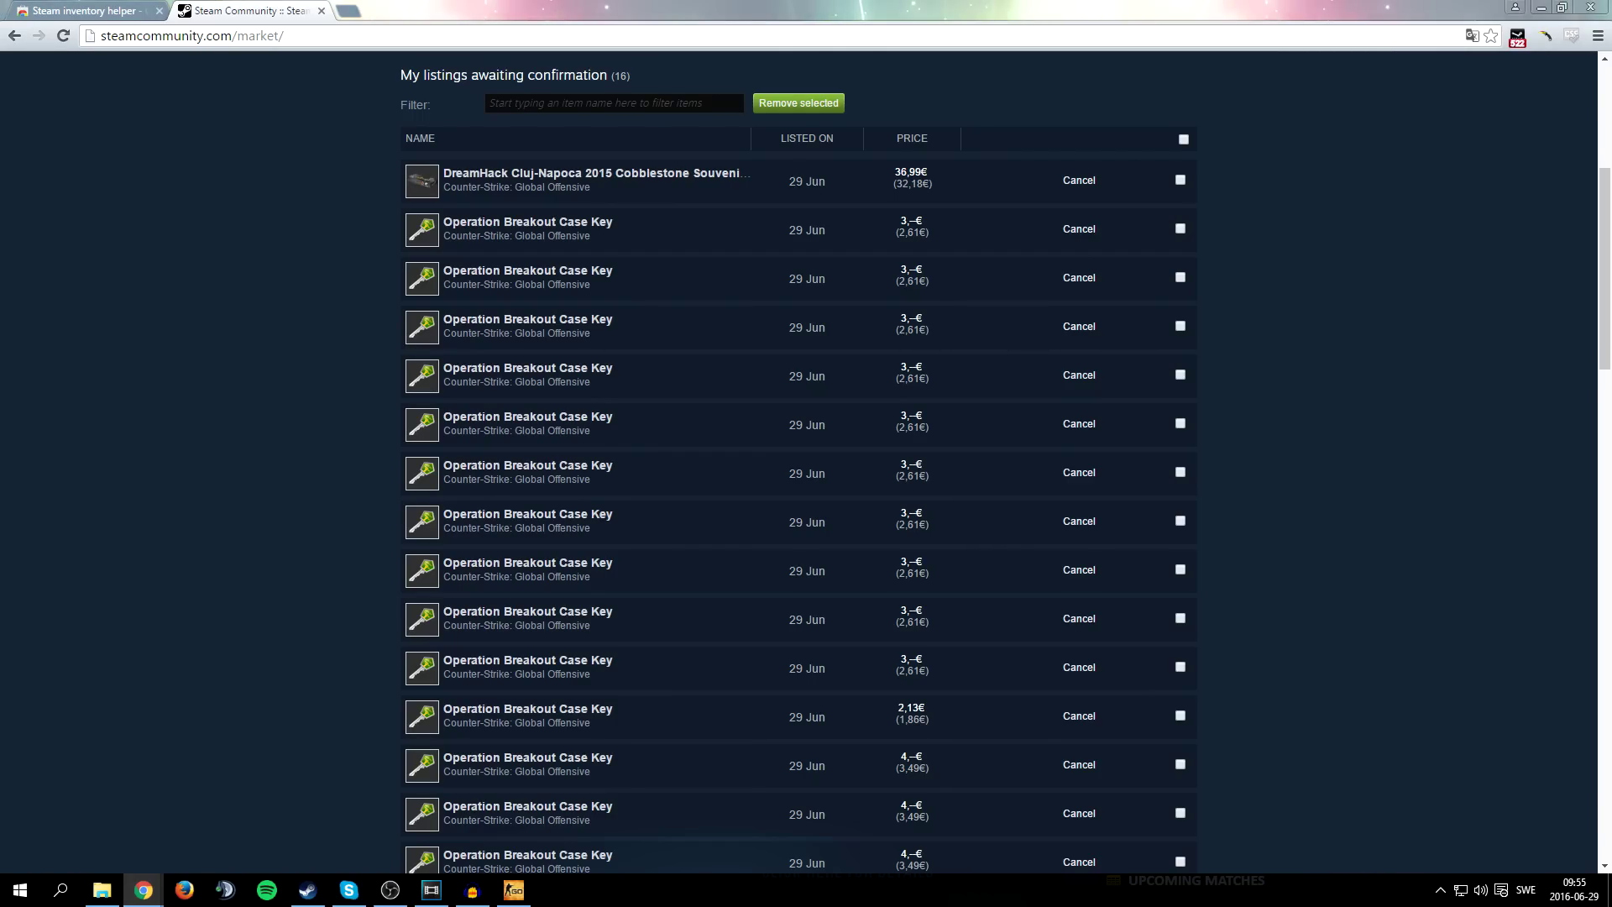
Reopen the SteamWizard store page, then scroll the AWP | Asiimov (Field-Tested) listings.
key(ctrl+shift+t)
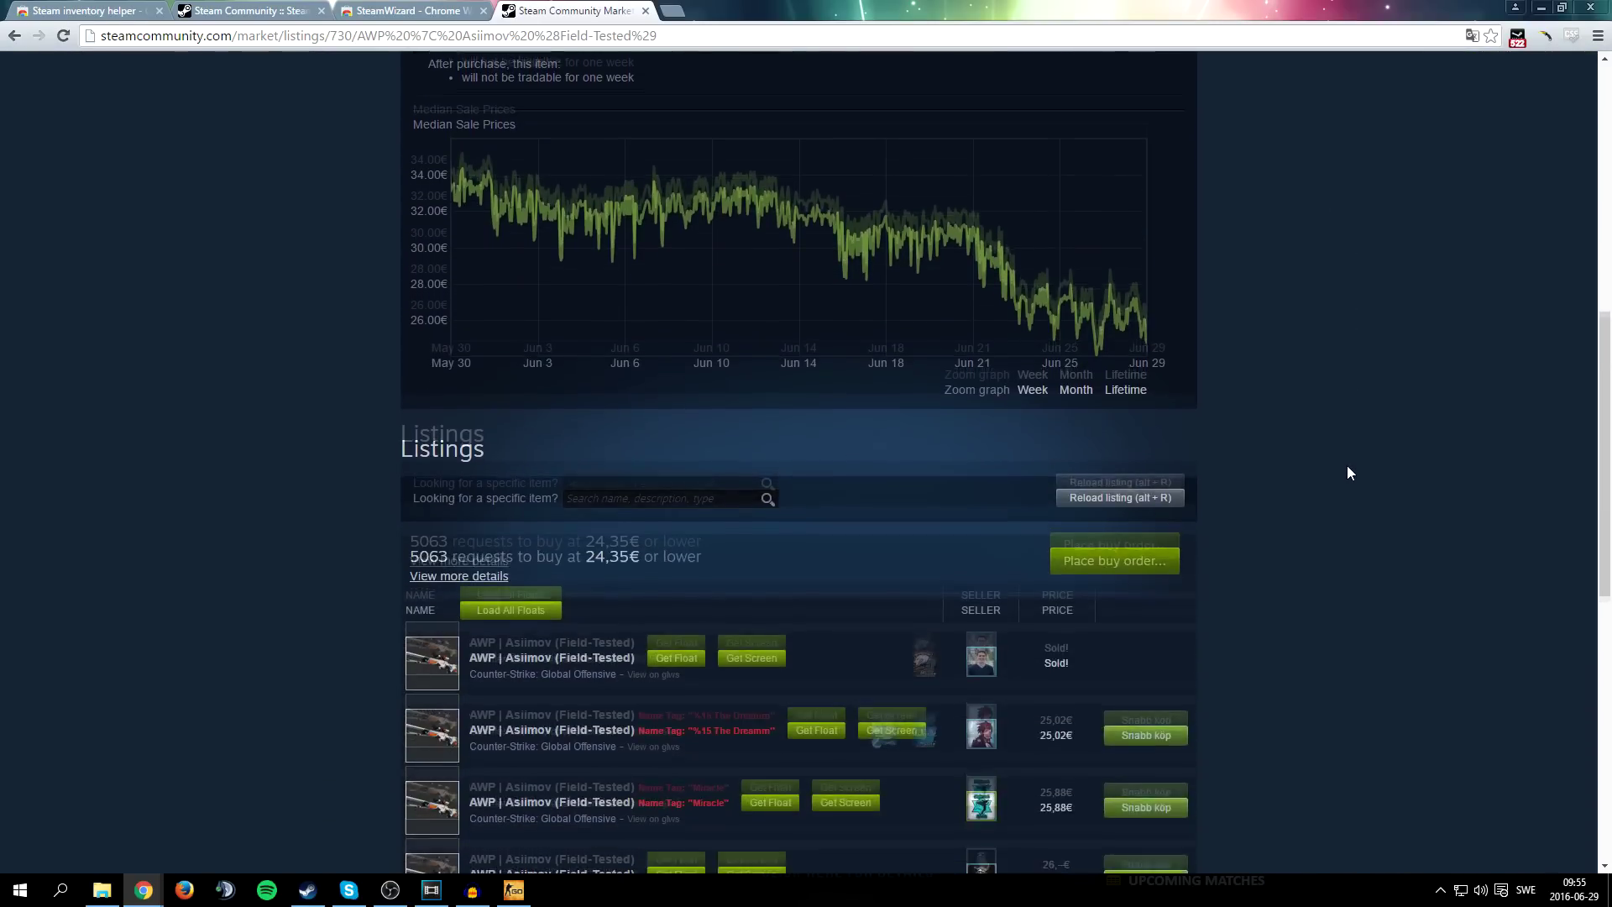
scroll(1340, 476, down, 1)
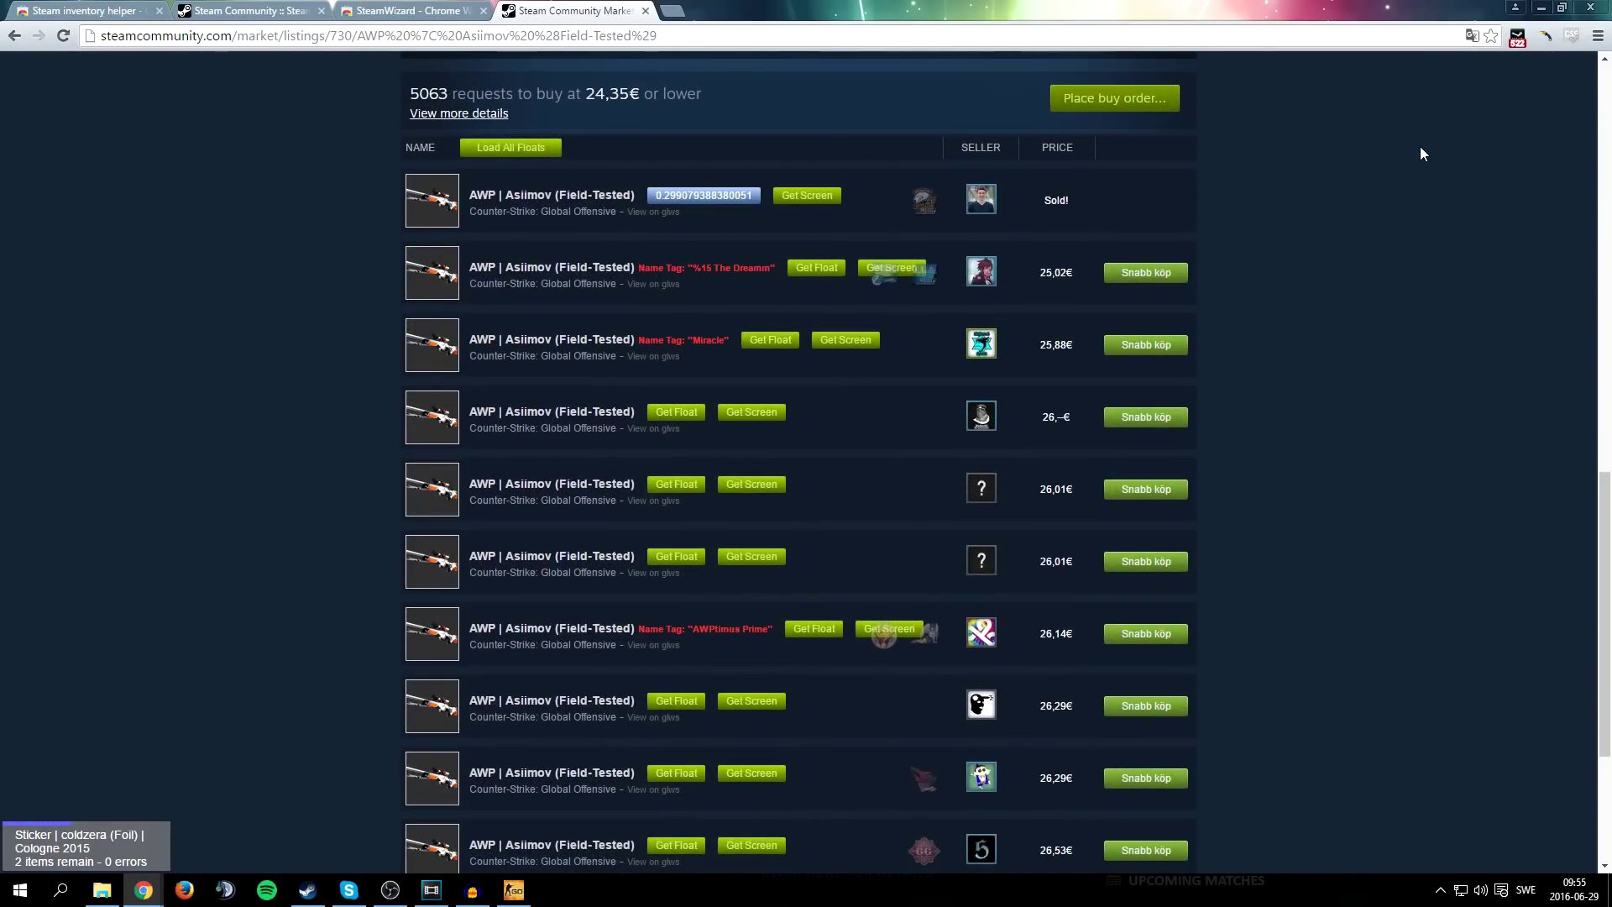
Get floats for listings two through five, then load all floats on the page.
click(814, 268)
click(769, 340)
click(676, 412)
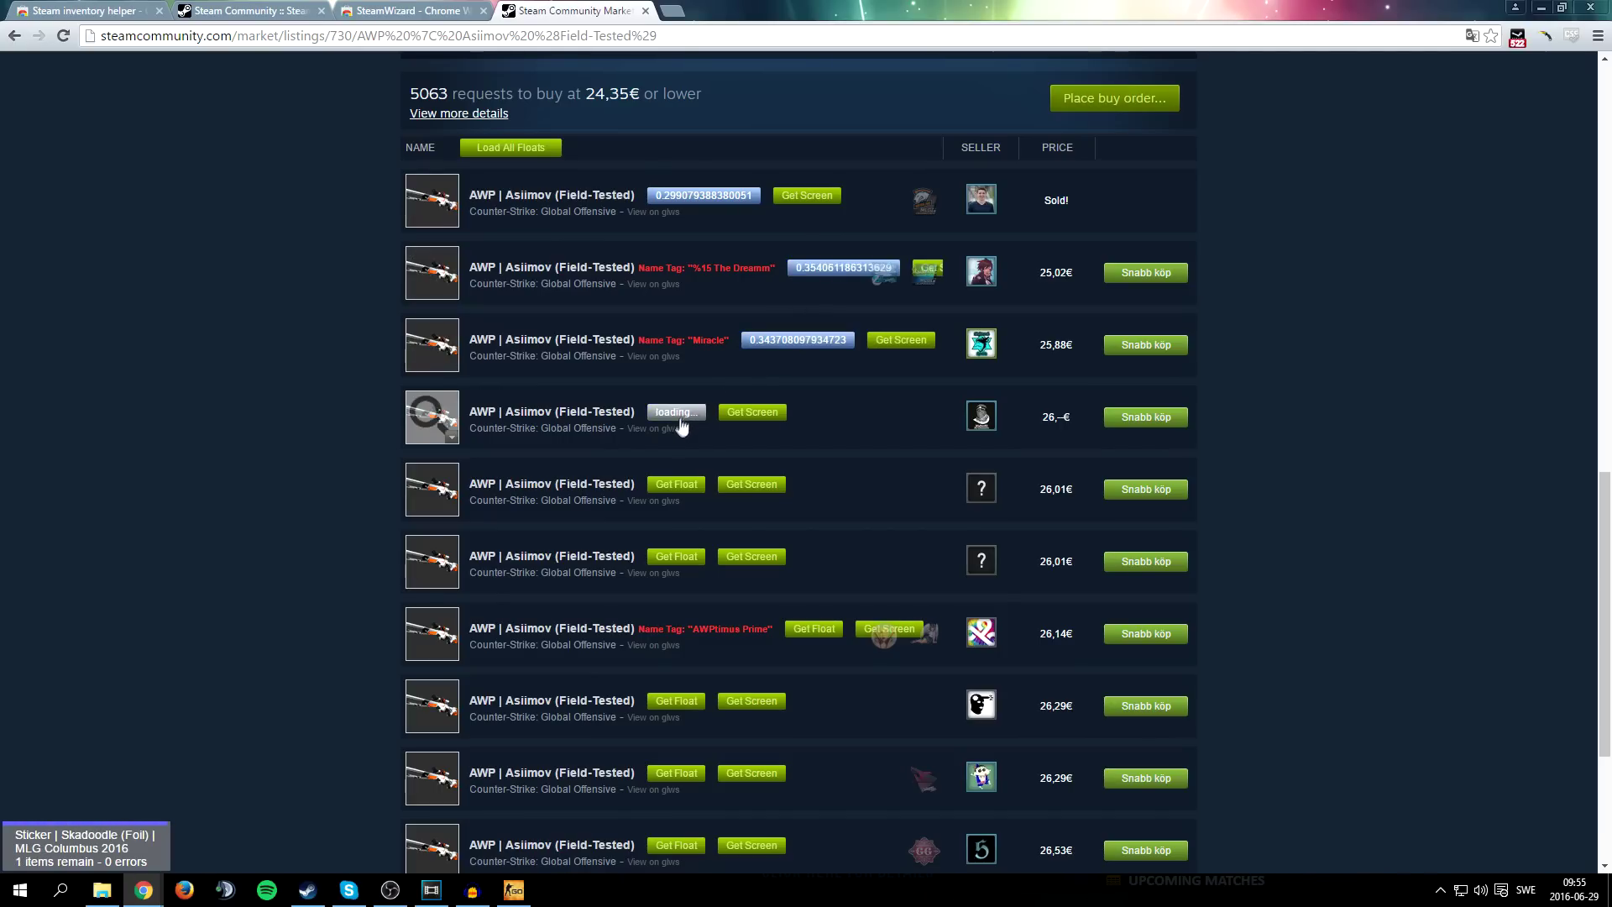
click(677, 483)
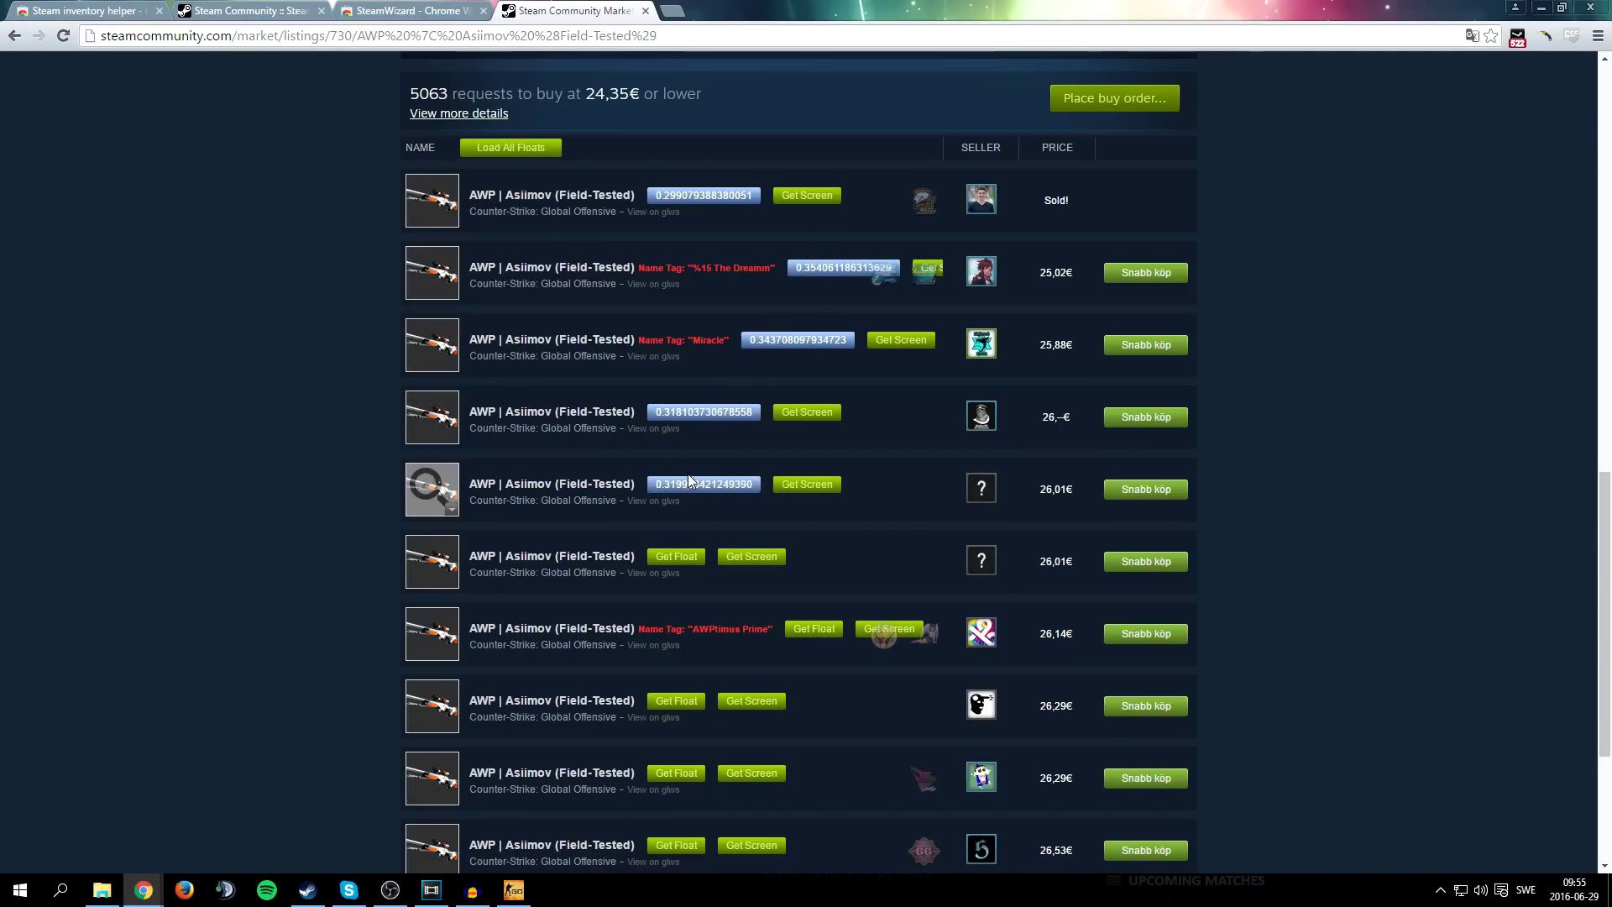
click(506, 148)
Scroll down the AWP | Asiimov listings and go to page 2.
scroll(1126, 216, down, 3)
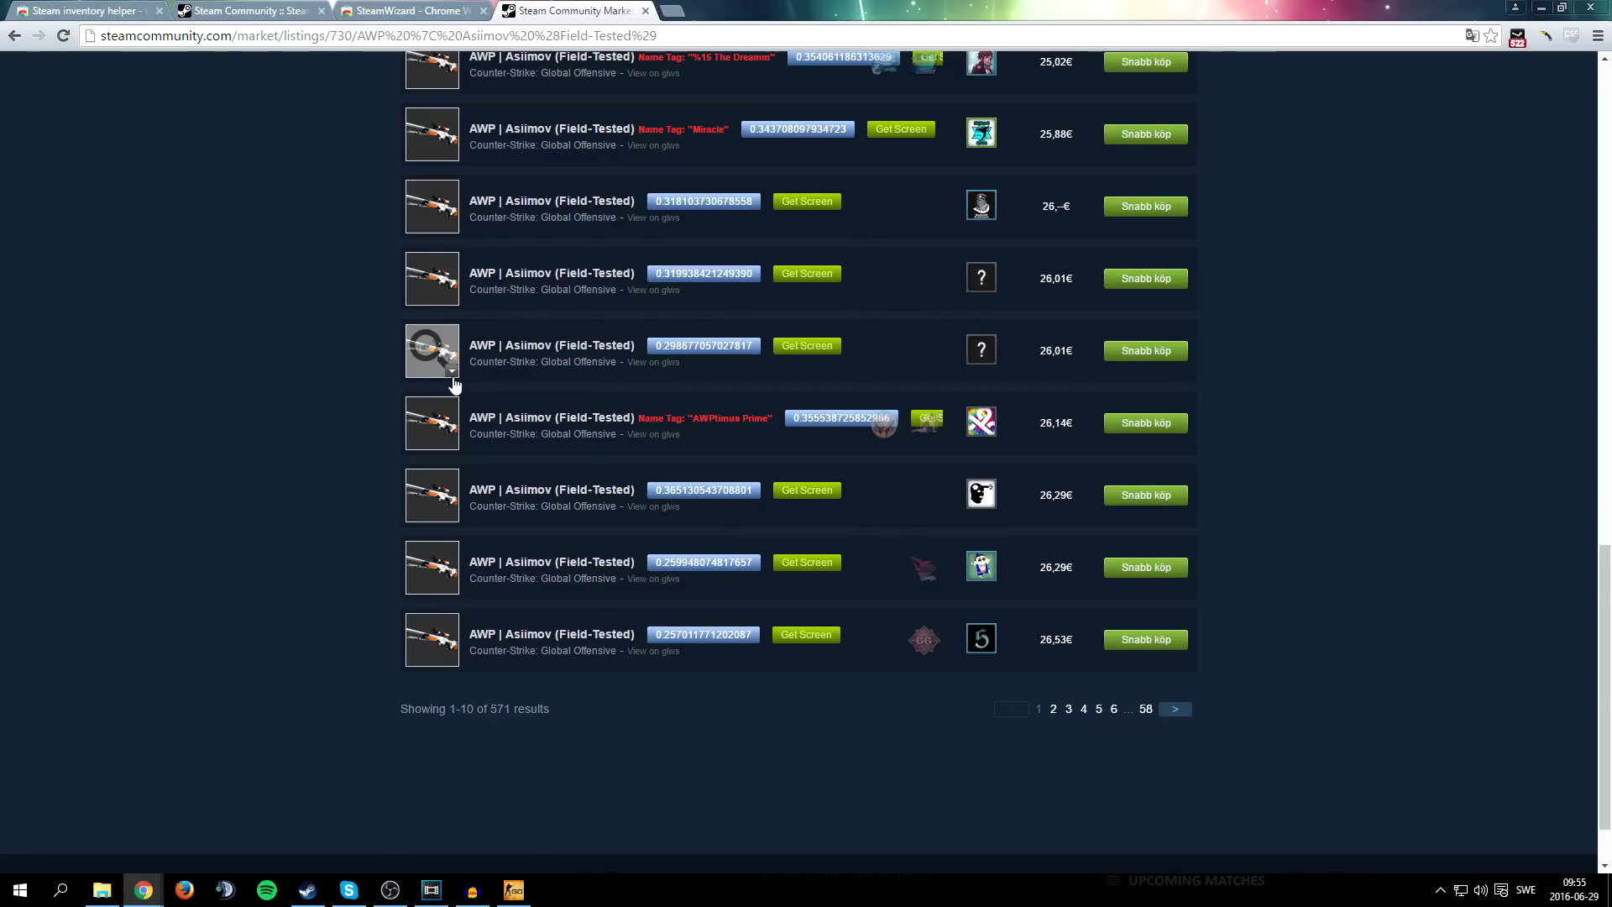
right_click(414, 388)
click(1271, 636)
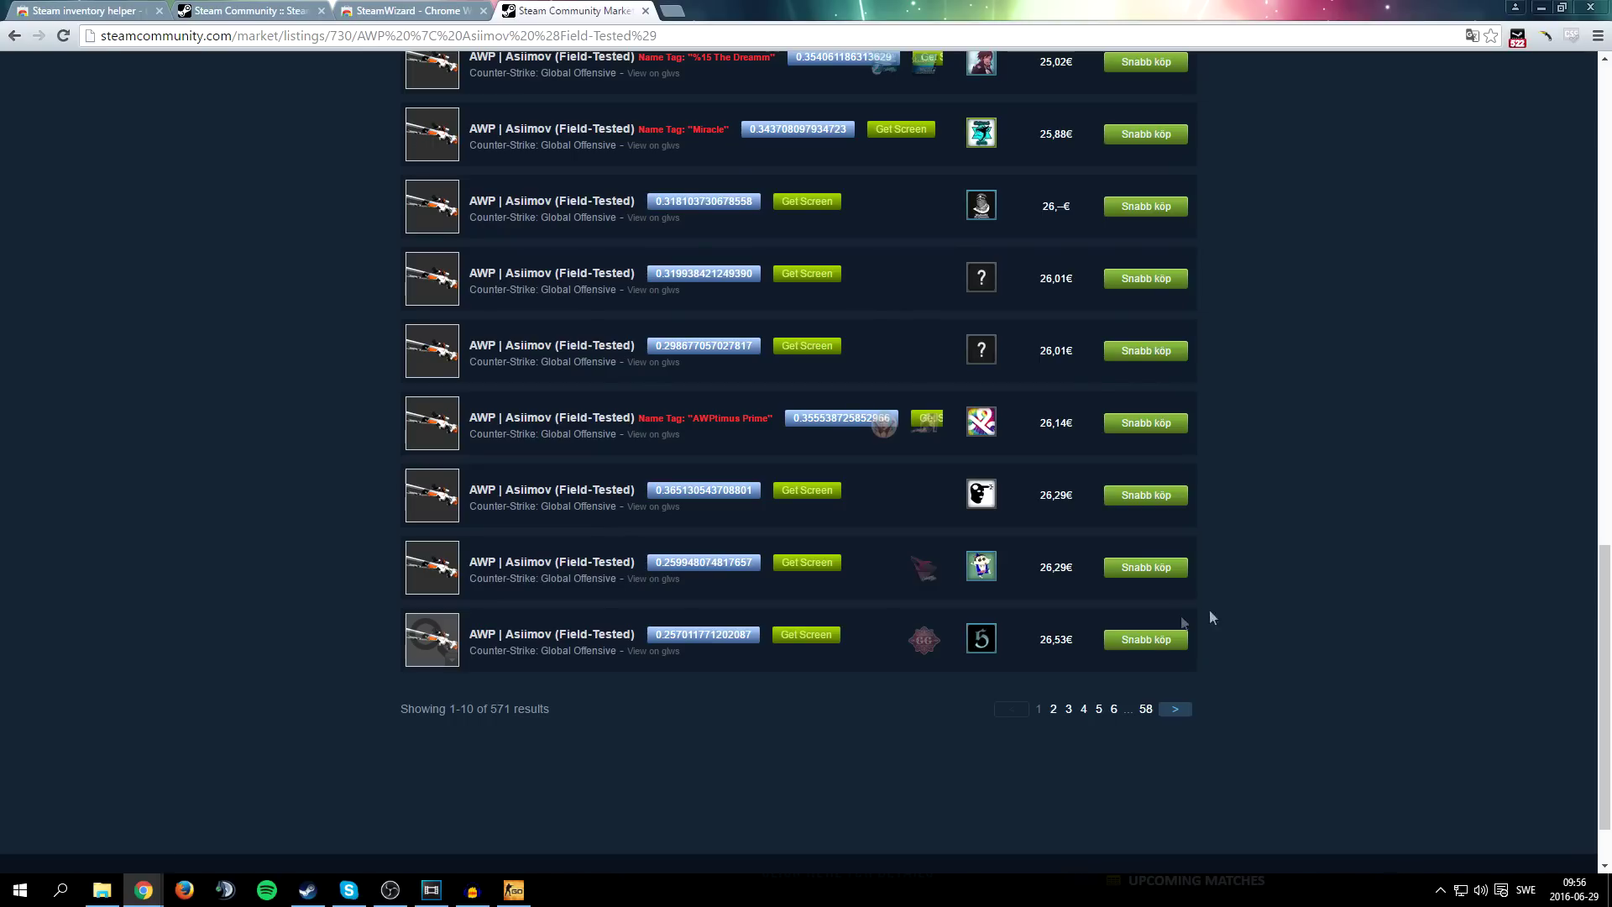
click(1054, 709)
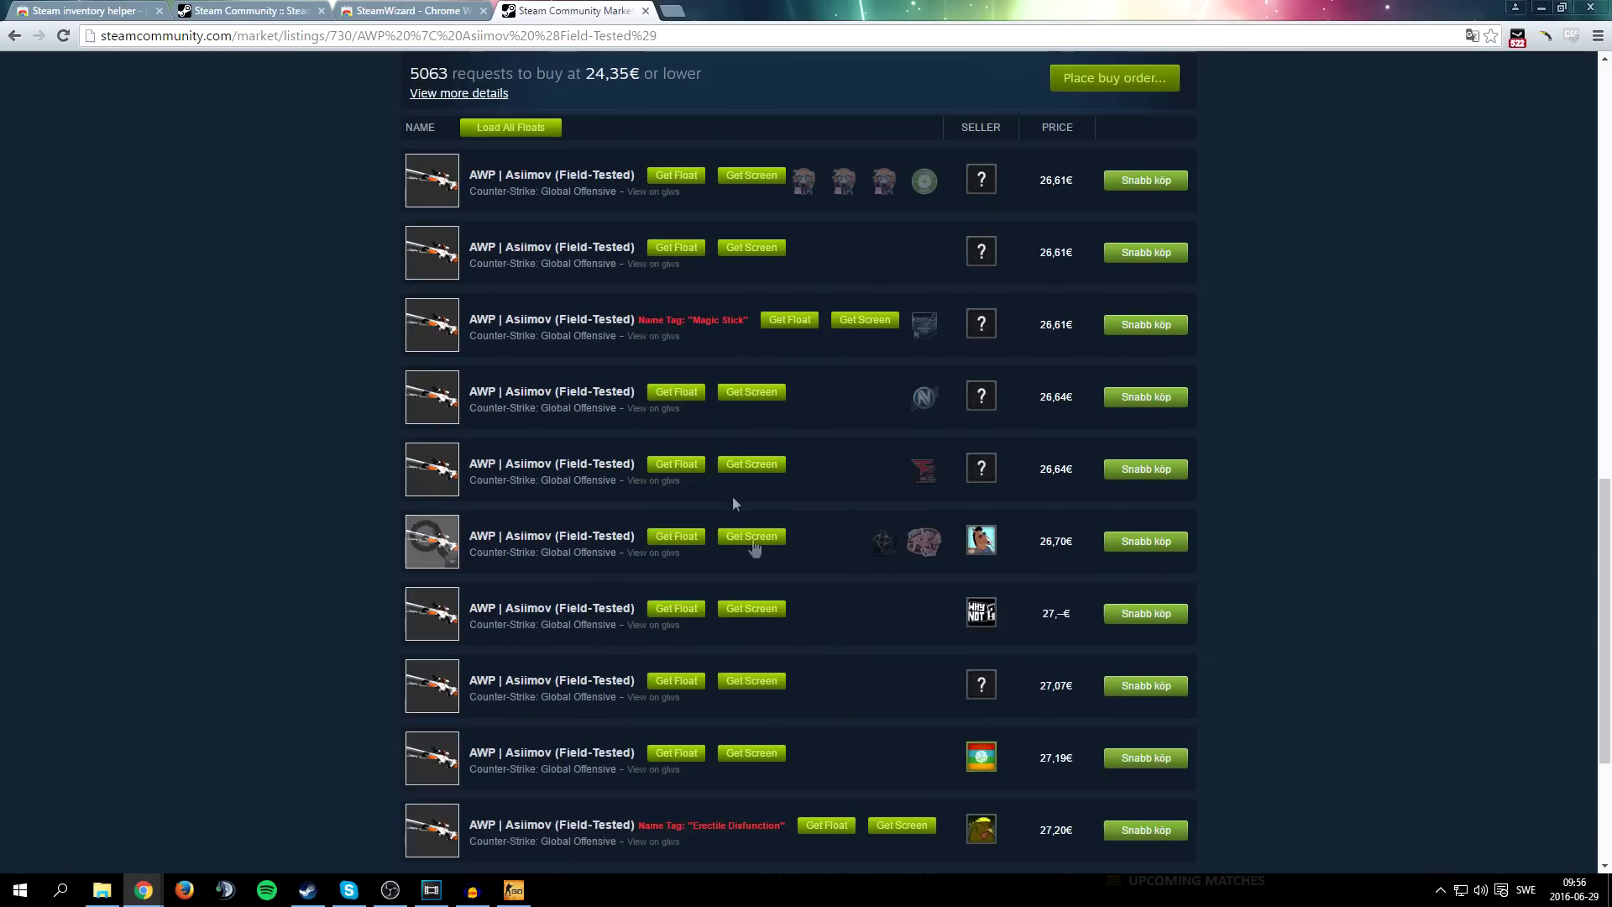
Load all floats on page 2, then on page 4 fetch the third listing's float.
scroll(1102, 154, down, 1)
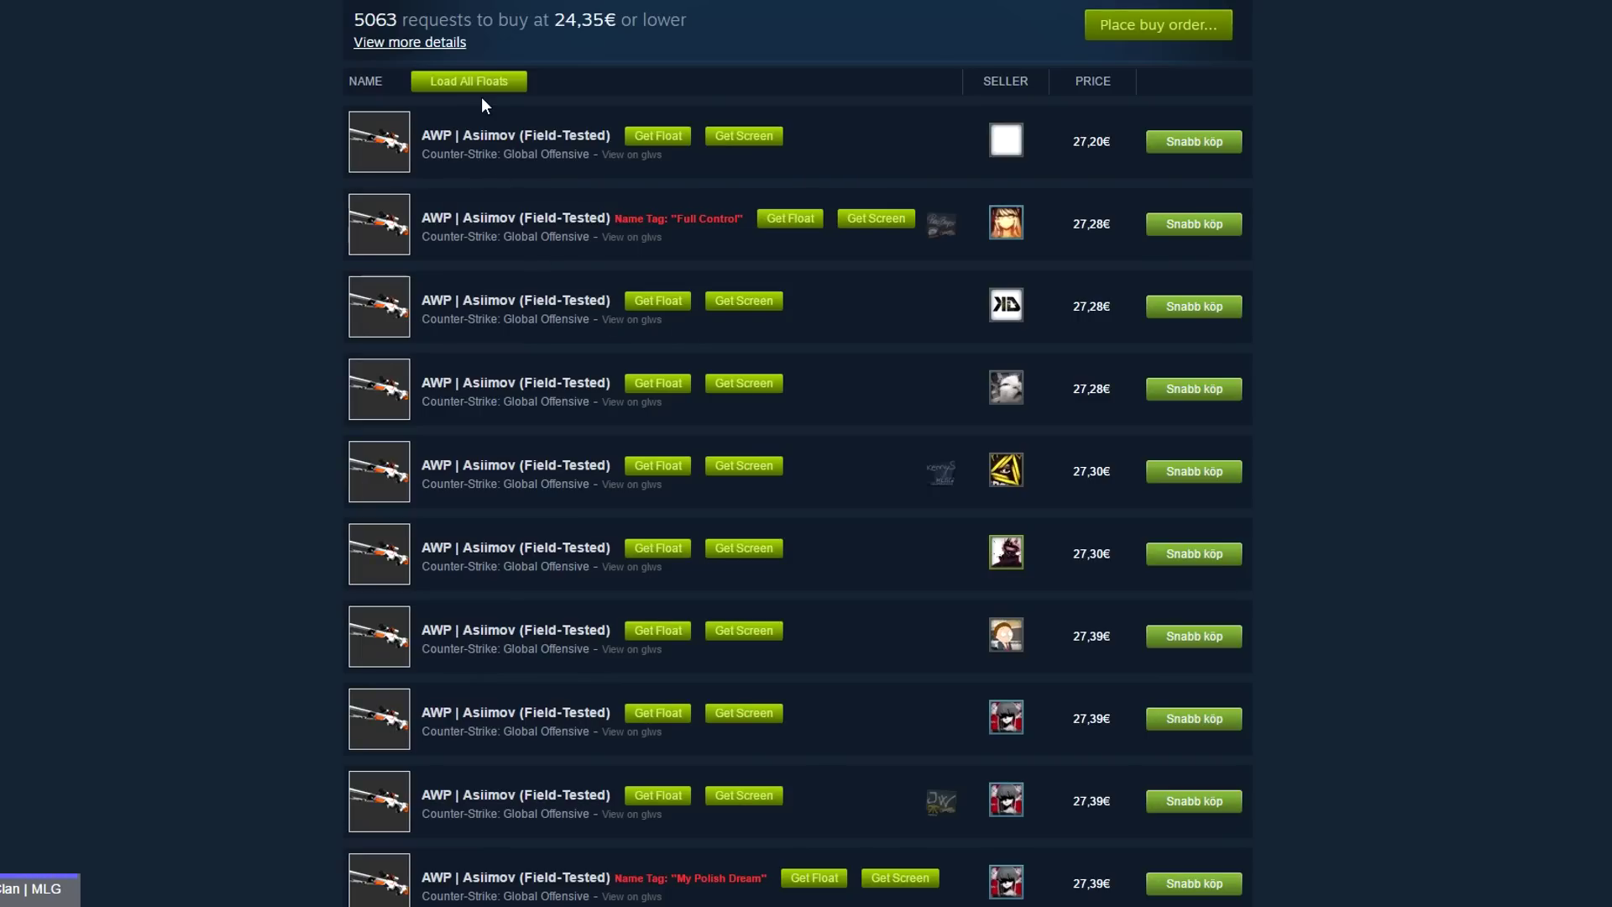
click(470, 82)
scroll(475, 138, down, 1)
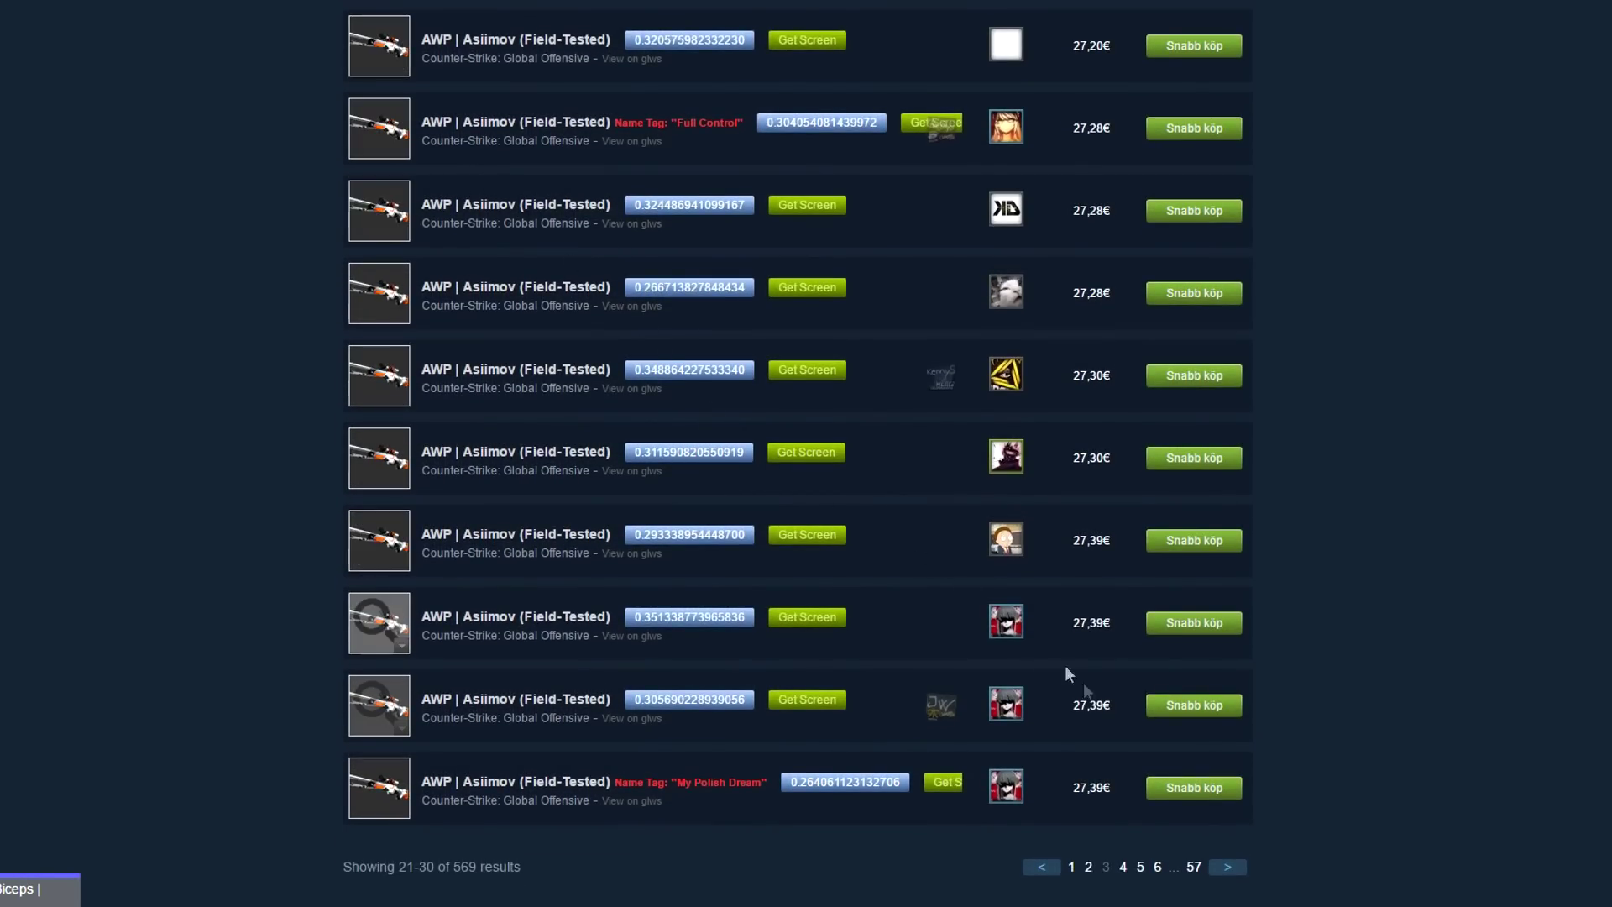
click(1124, 866)
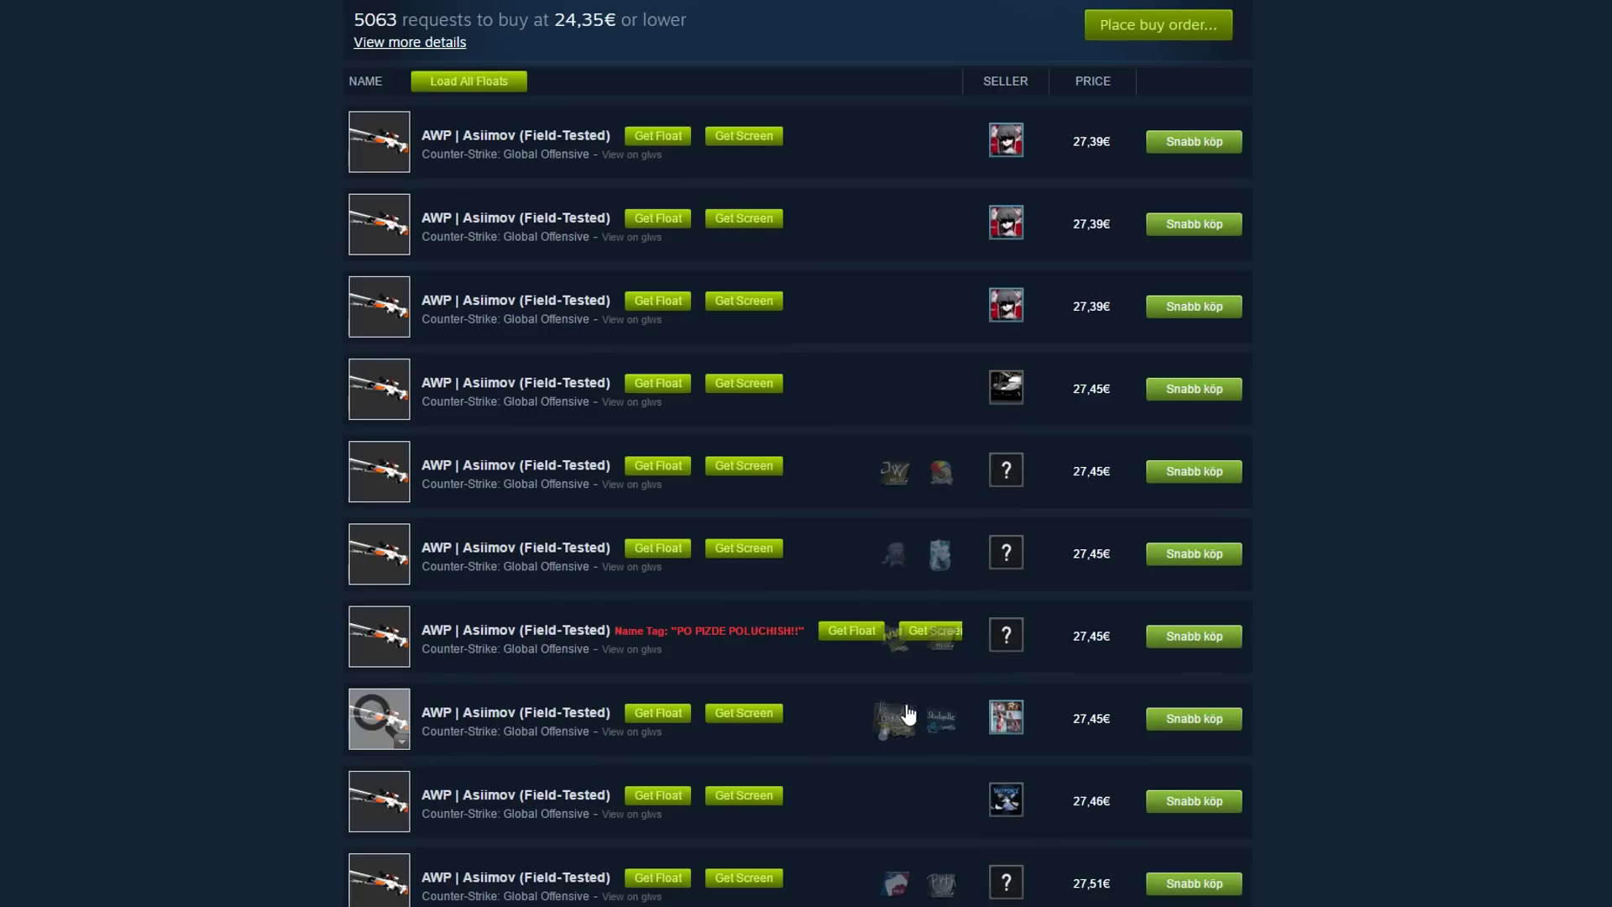
click(648, 302)
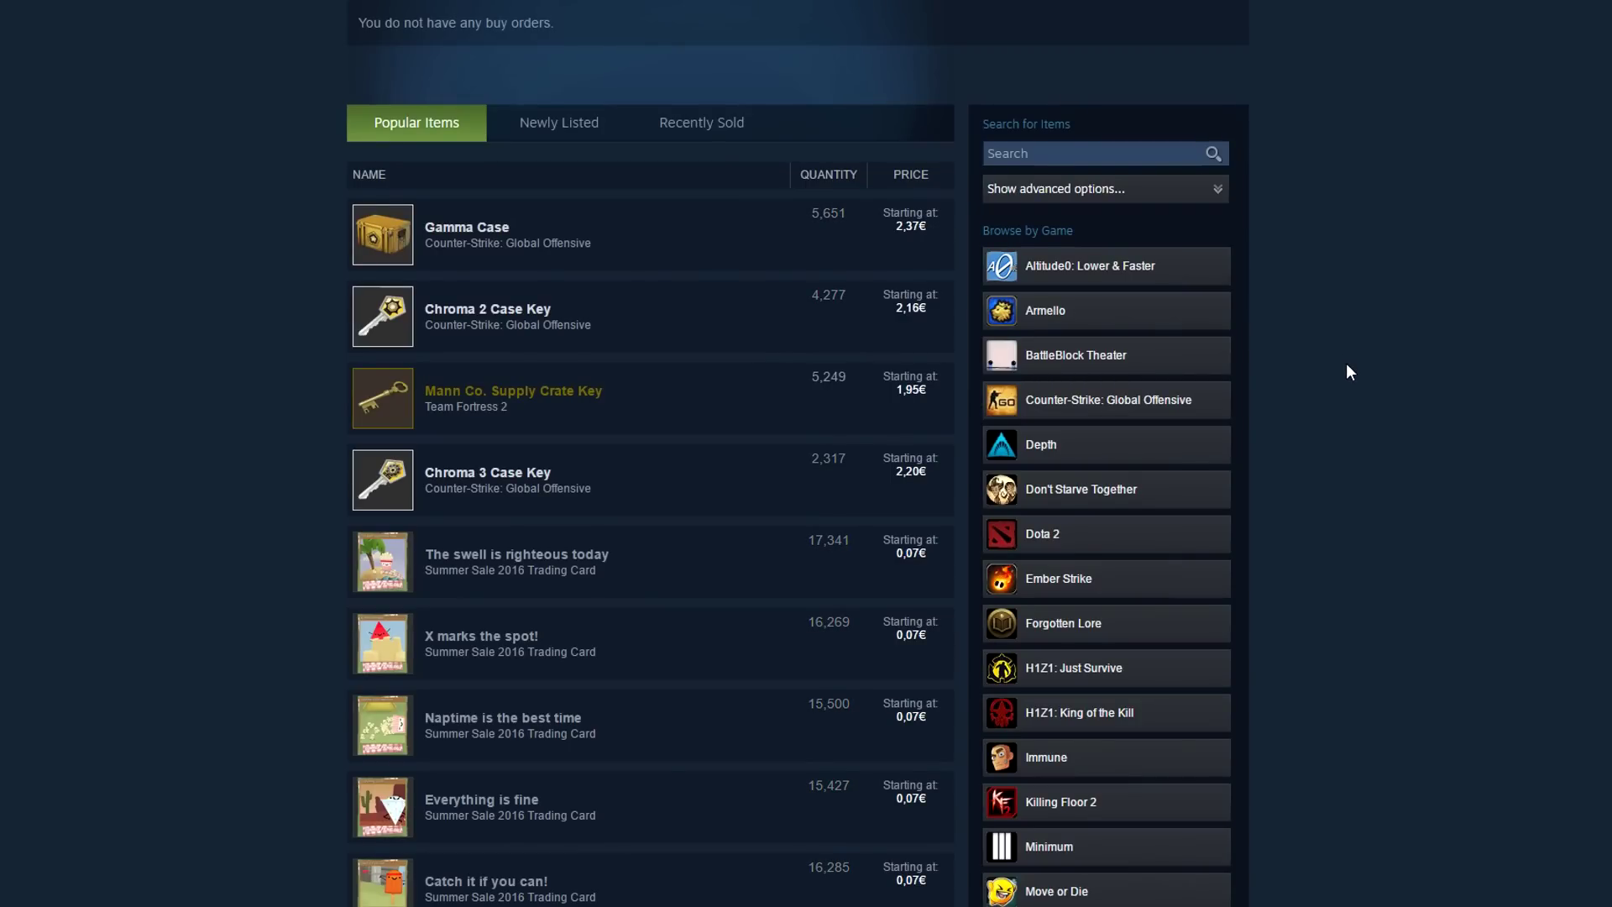
Reopen the /r/GlobalOffensiveTrade subreddit in a new tab and scroll its posts.
scroll(1348, 362, down, 1)
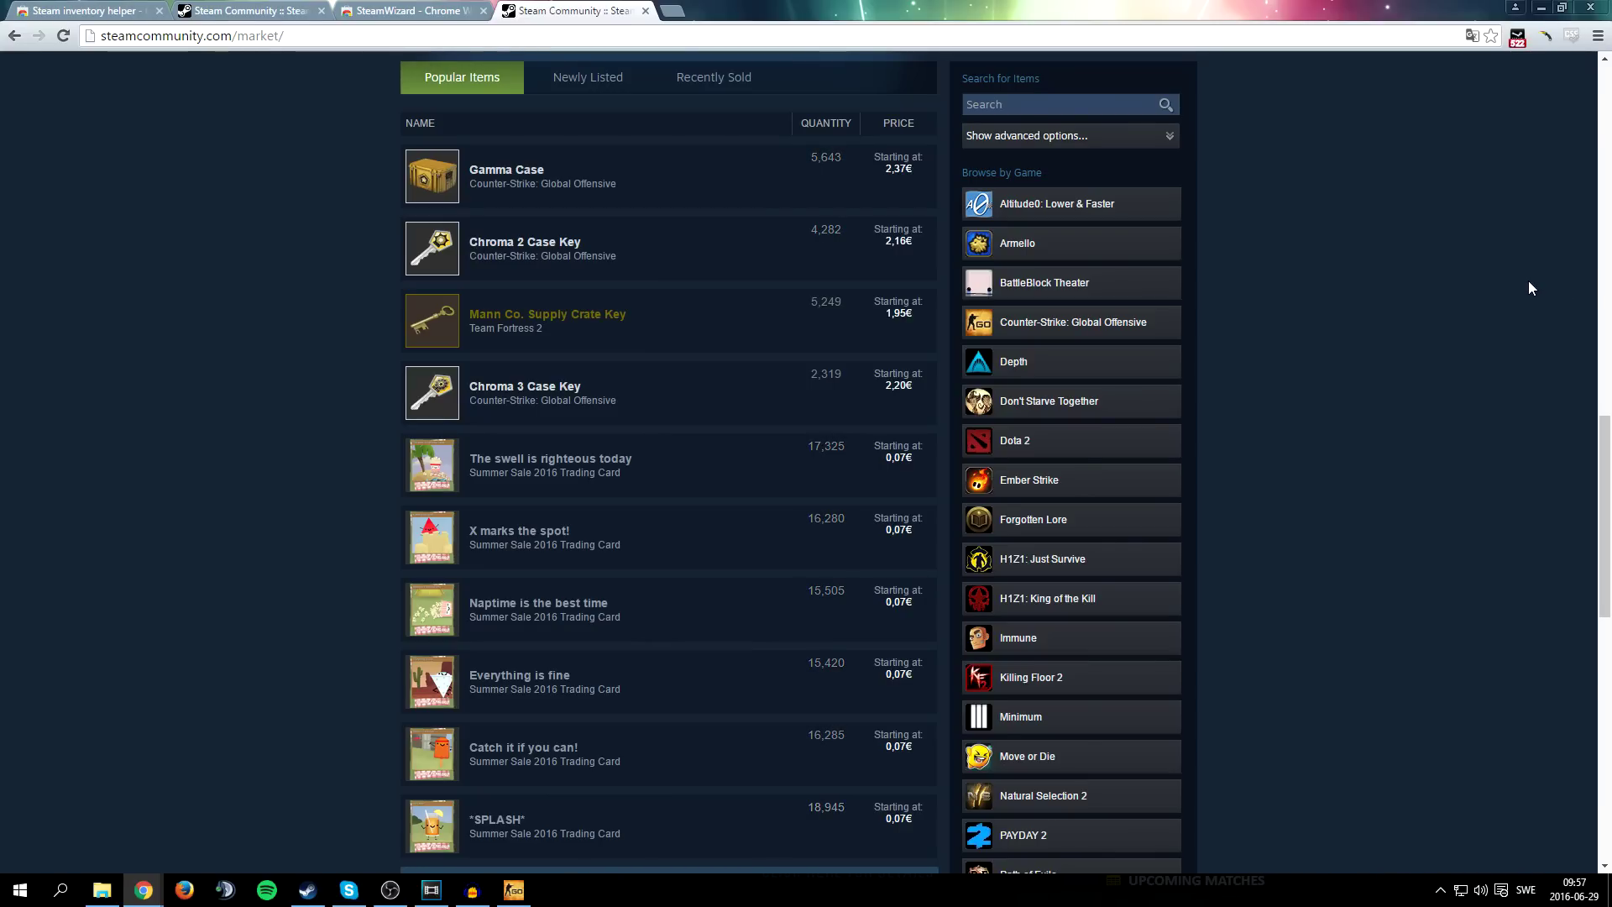
key(ctrl+shift+t)
scroll(1101, 332, down, 1)
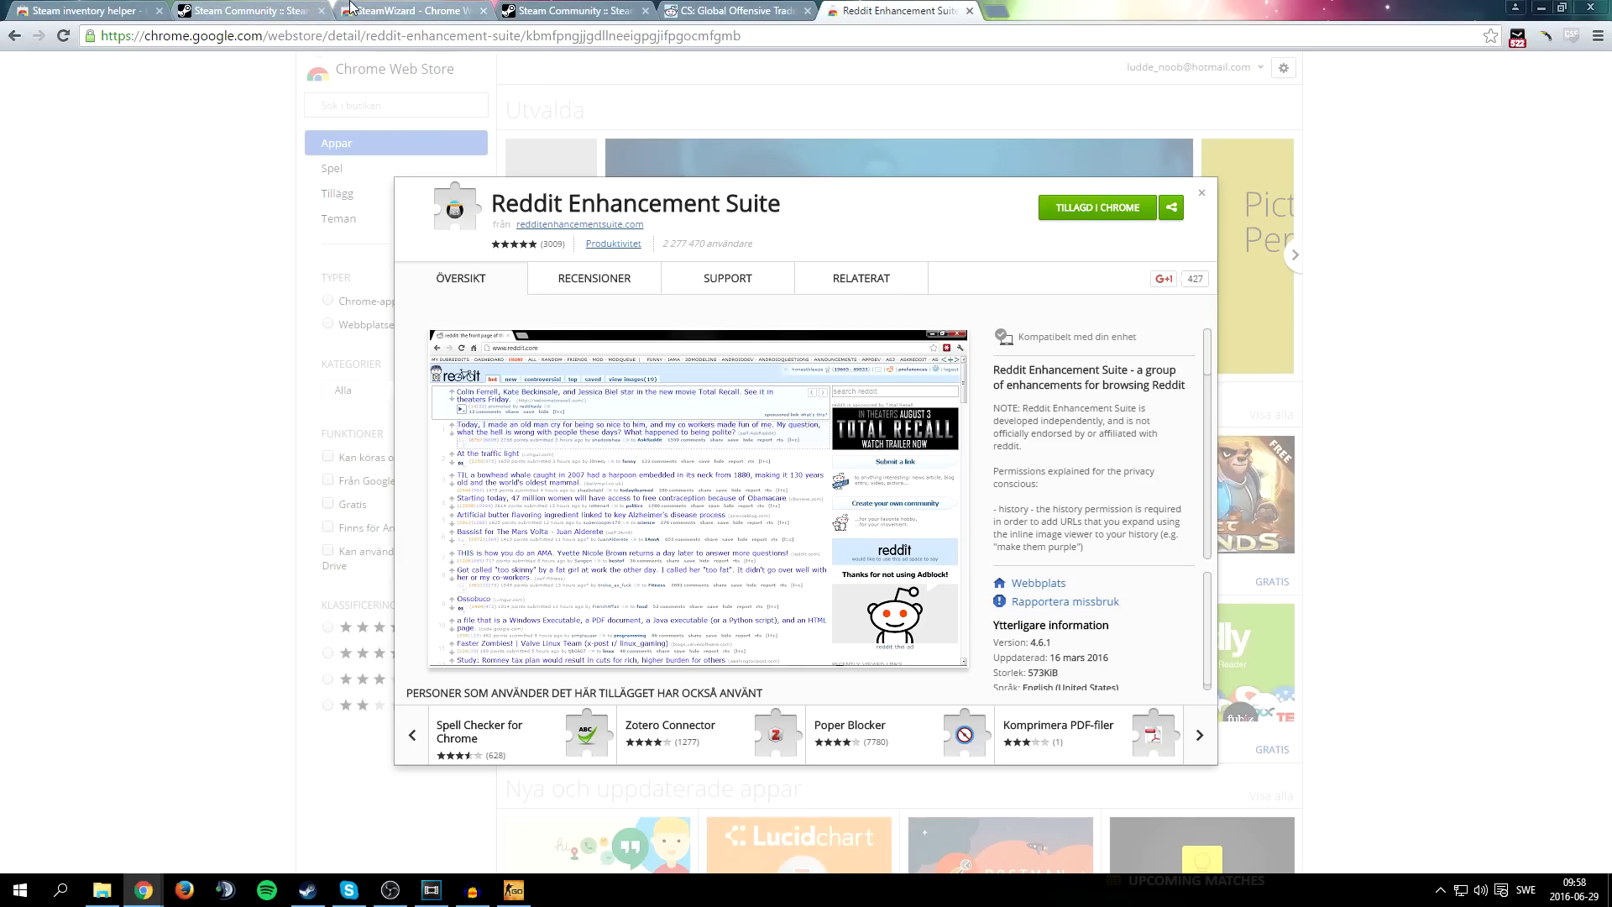
Switch between the SteamWizard, Reddit Enhancement Suite and Steam inventory helper tabs, ending on Steam inventory helper.
click(353, 8)
click(56, 8)
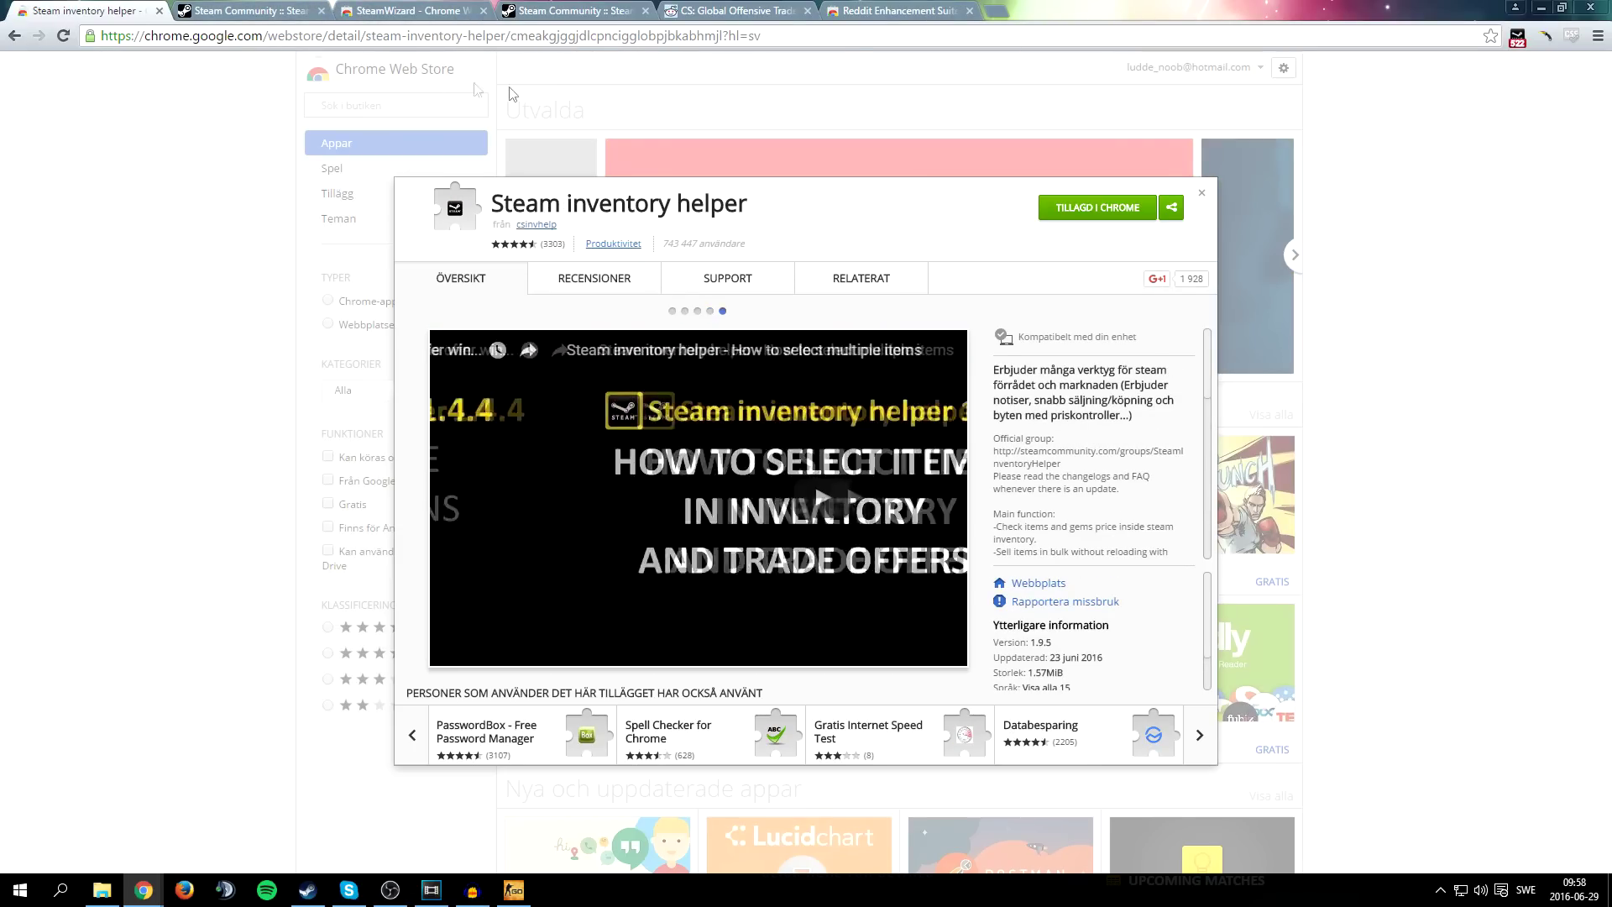
click(419, 9)
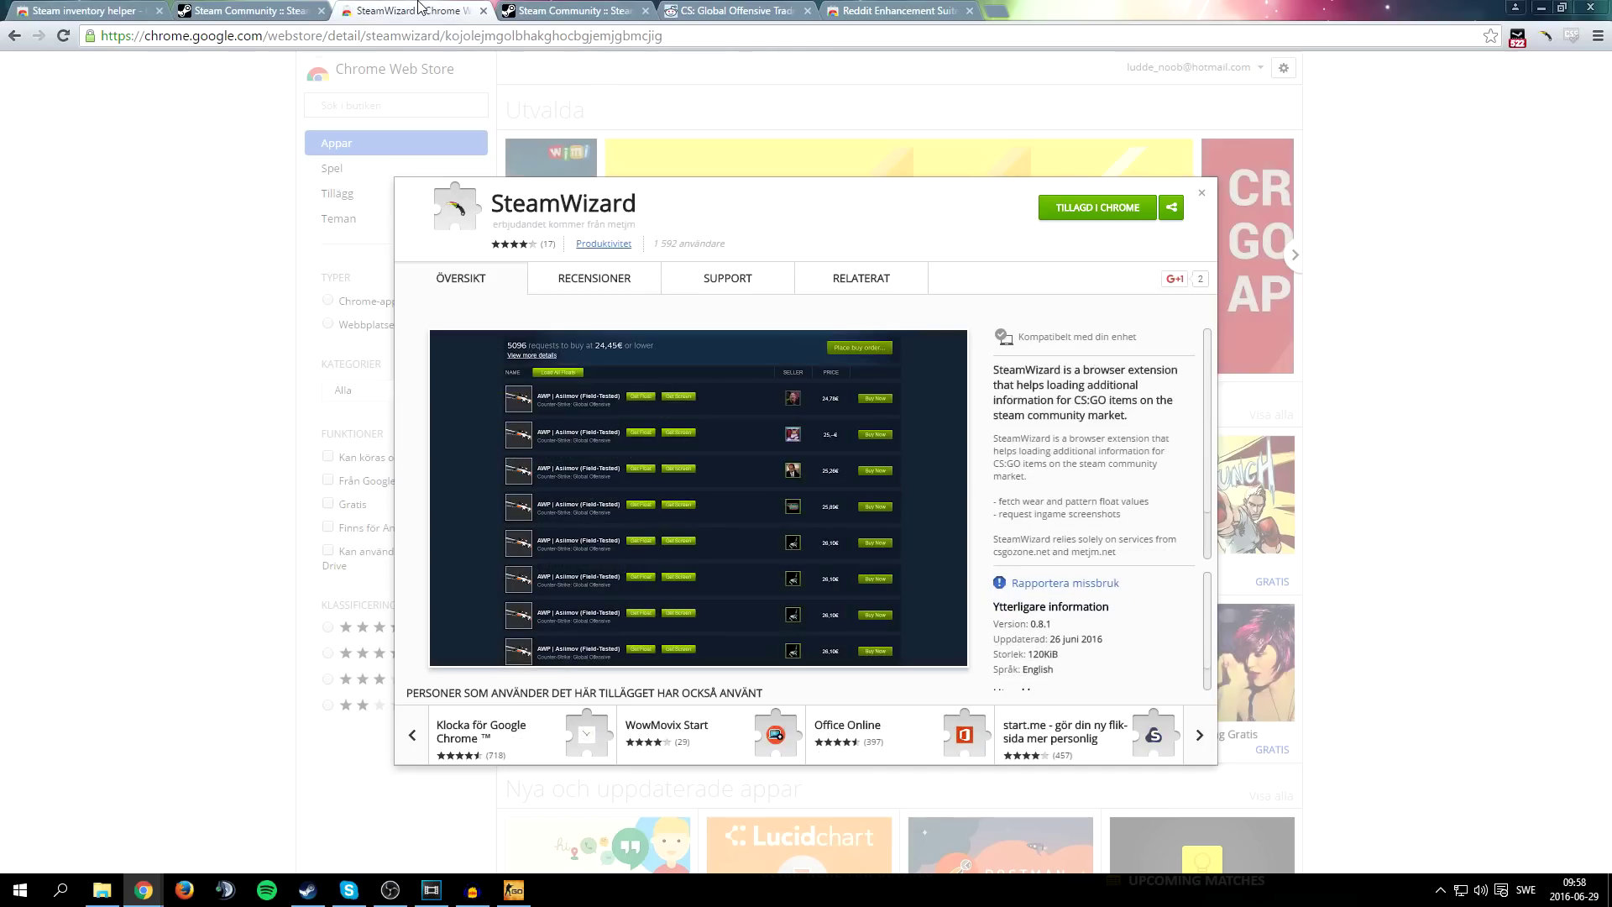
click(871, 9)
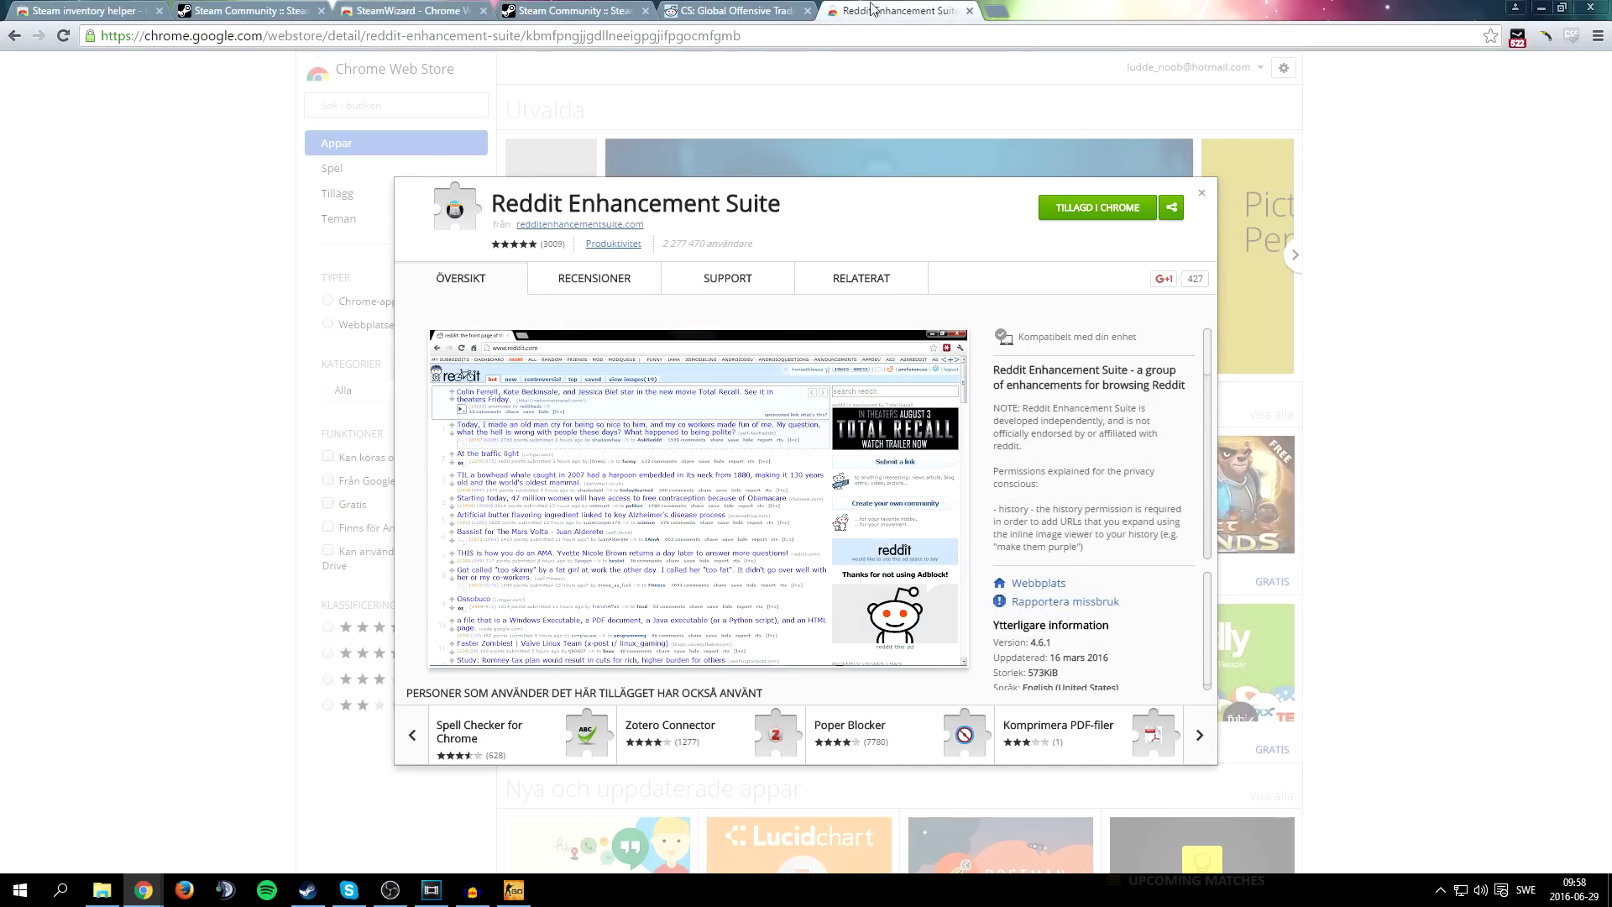
click(412, 10)
click(81, 8)
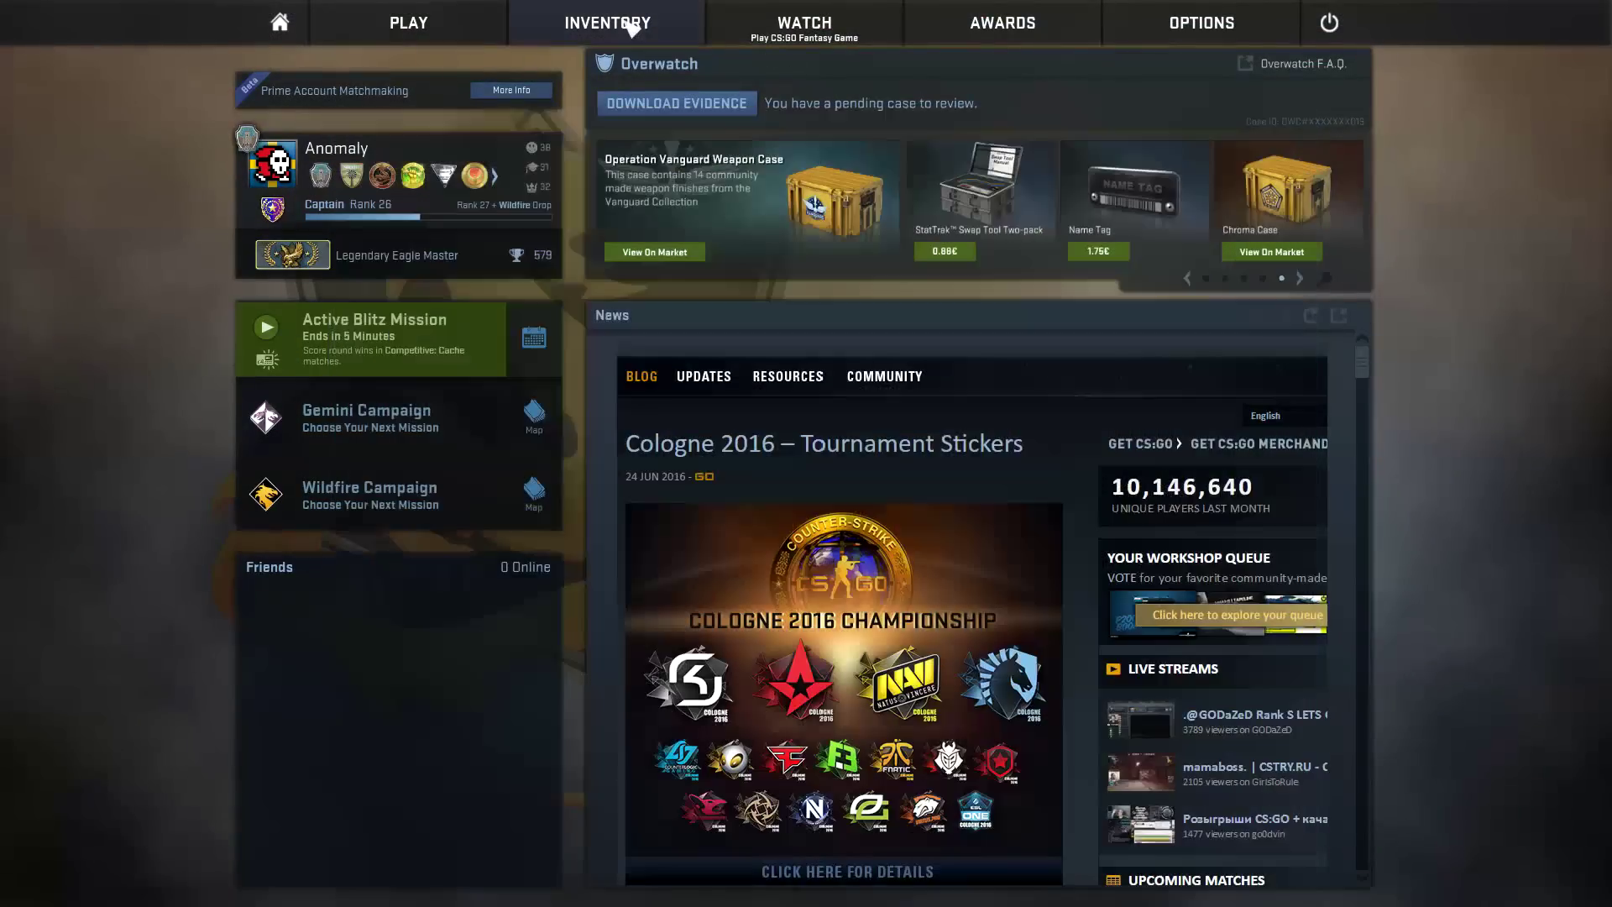
click(607, 23)
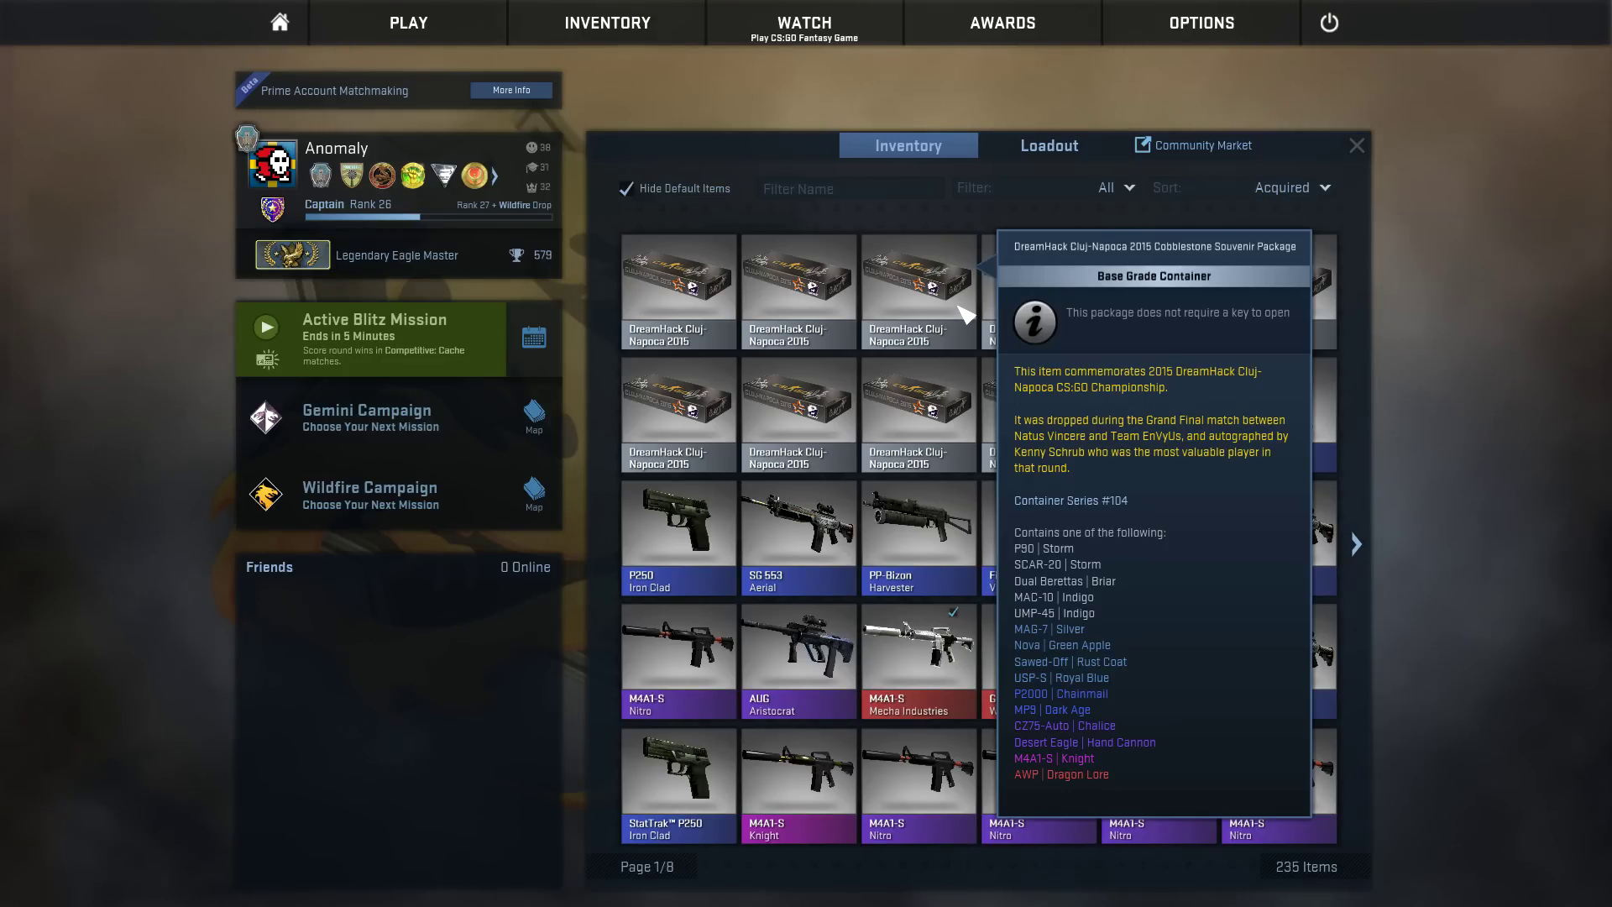
click(1278, 188)
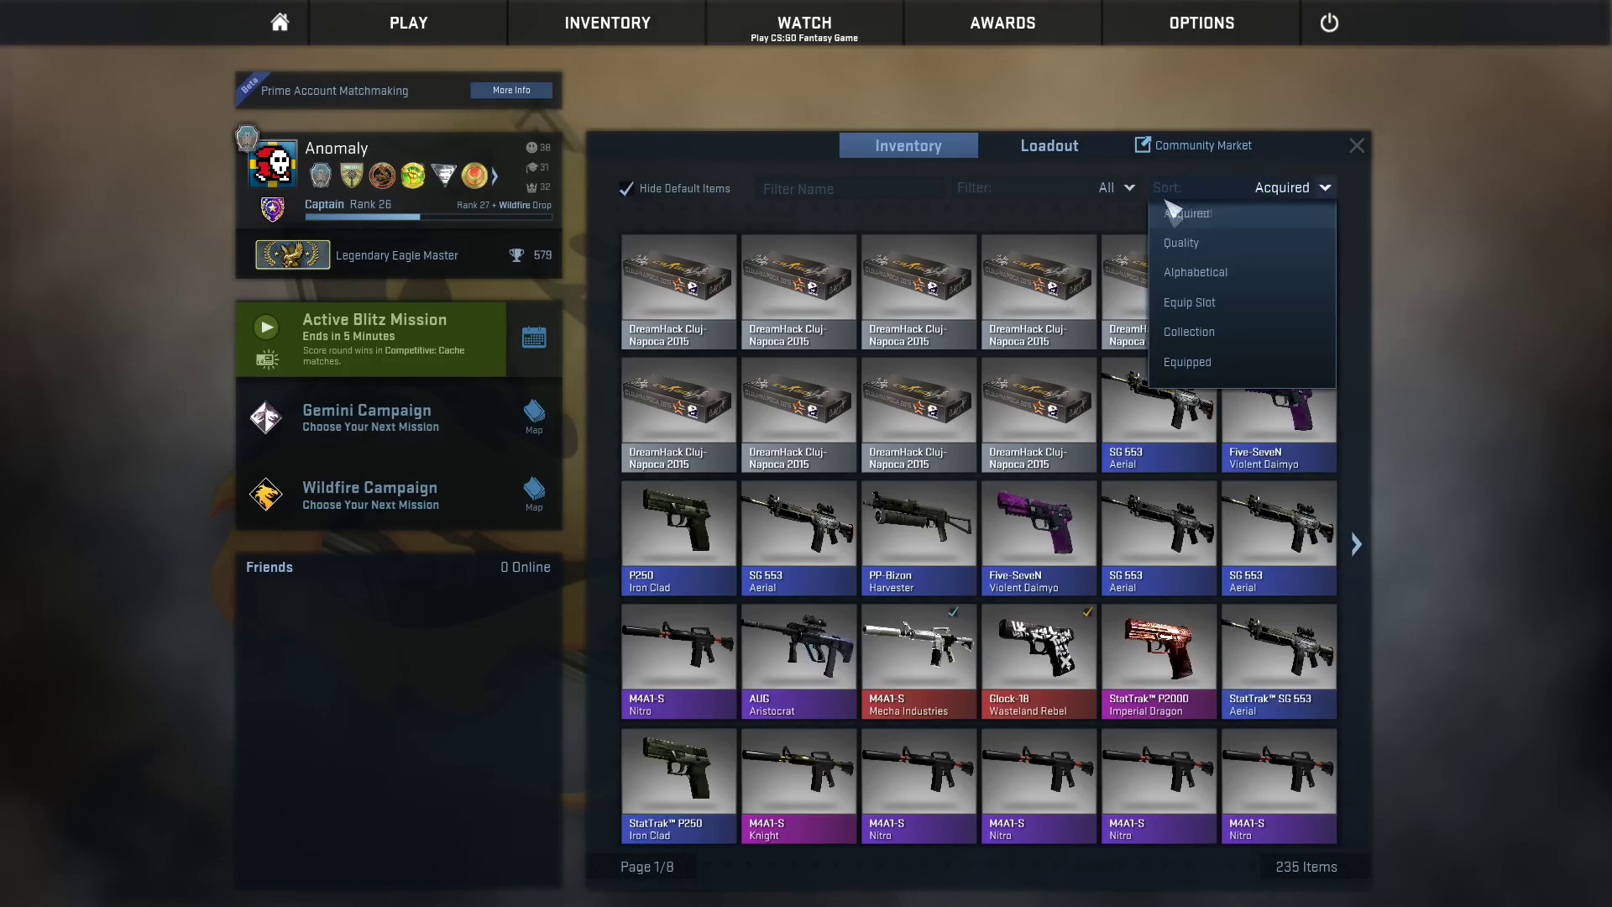
click(1201, 245)
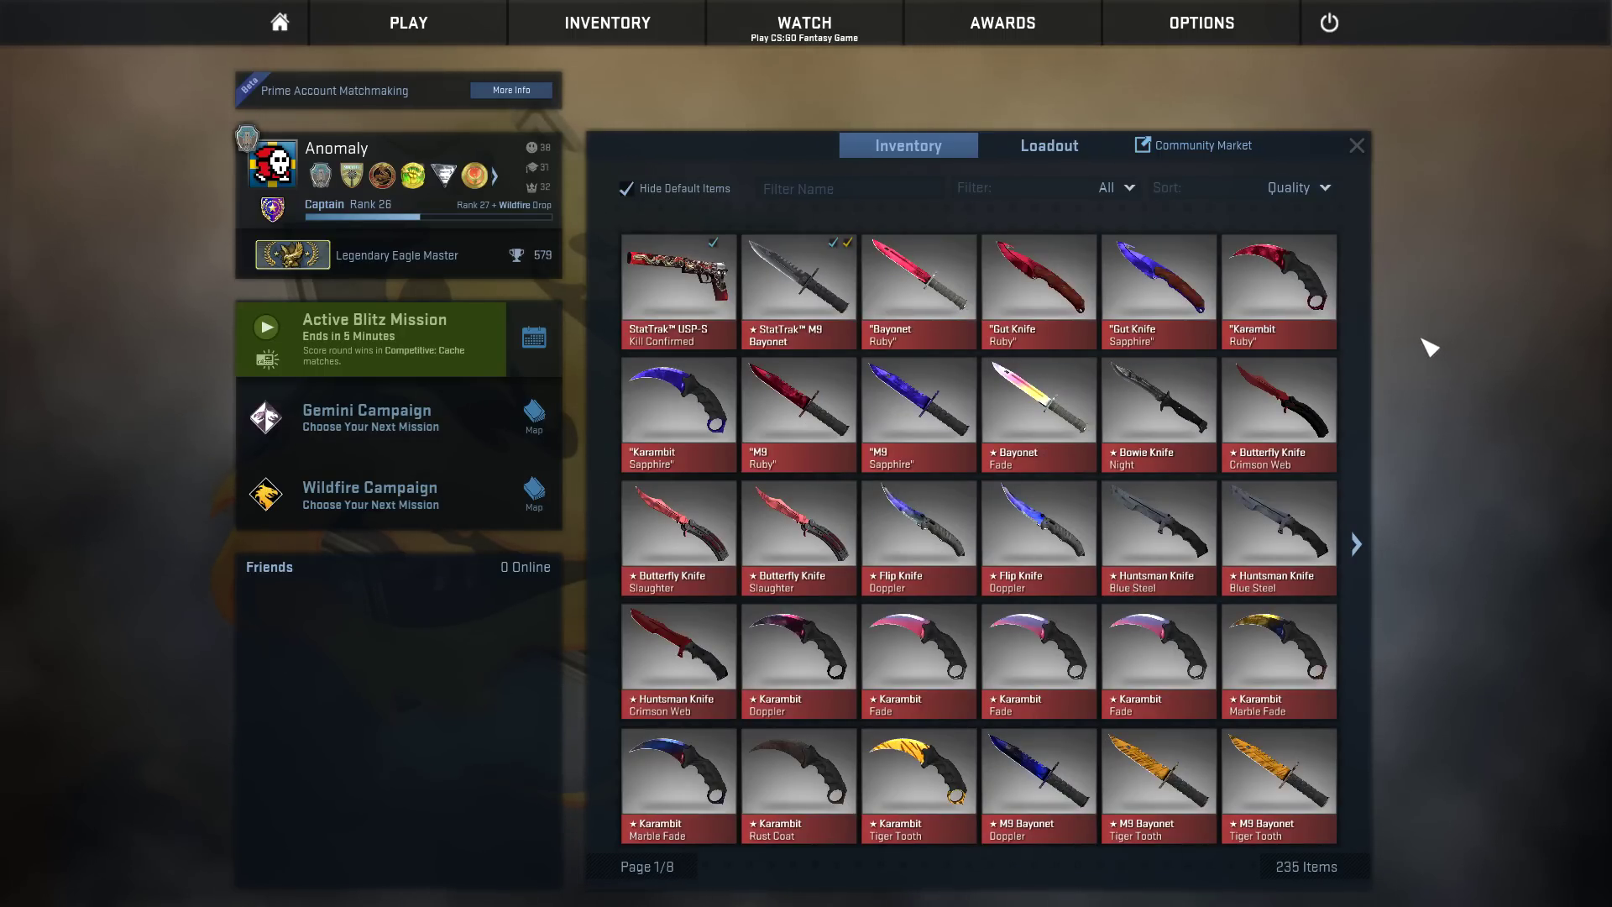
click(1298, 192)
click(1290, 217)
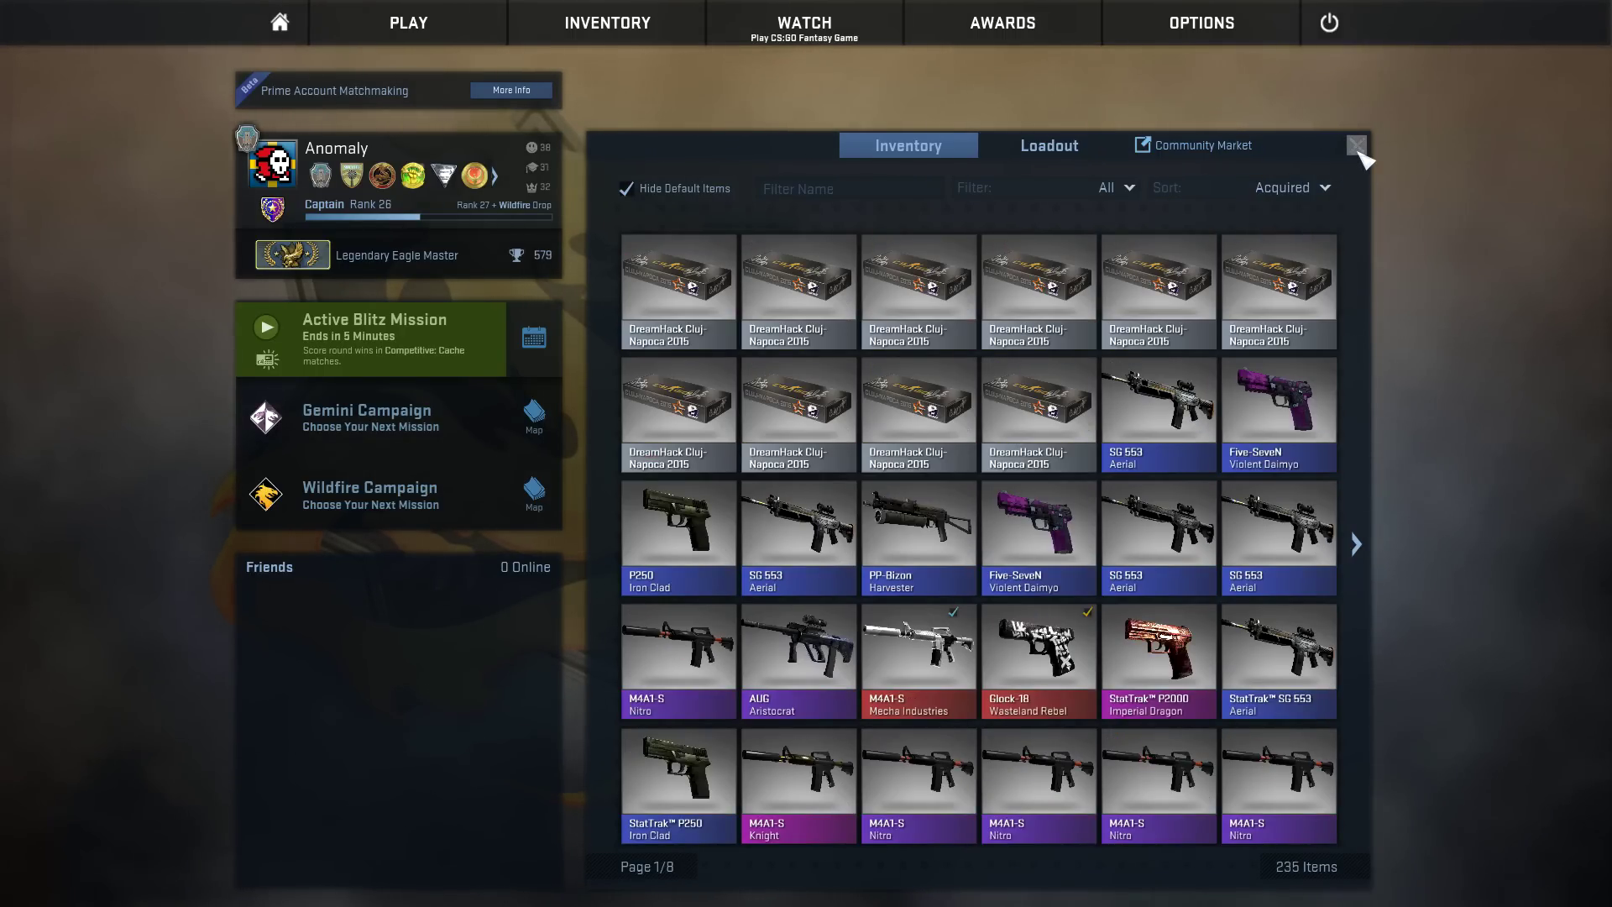
click(1357, 146)
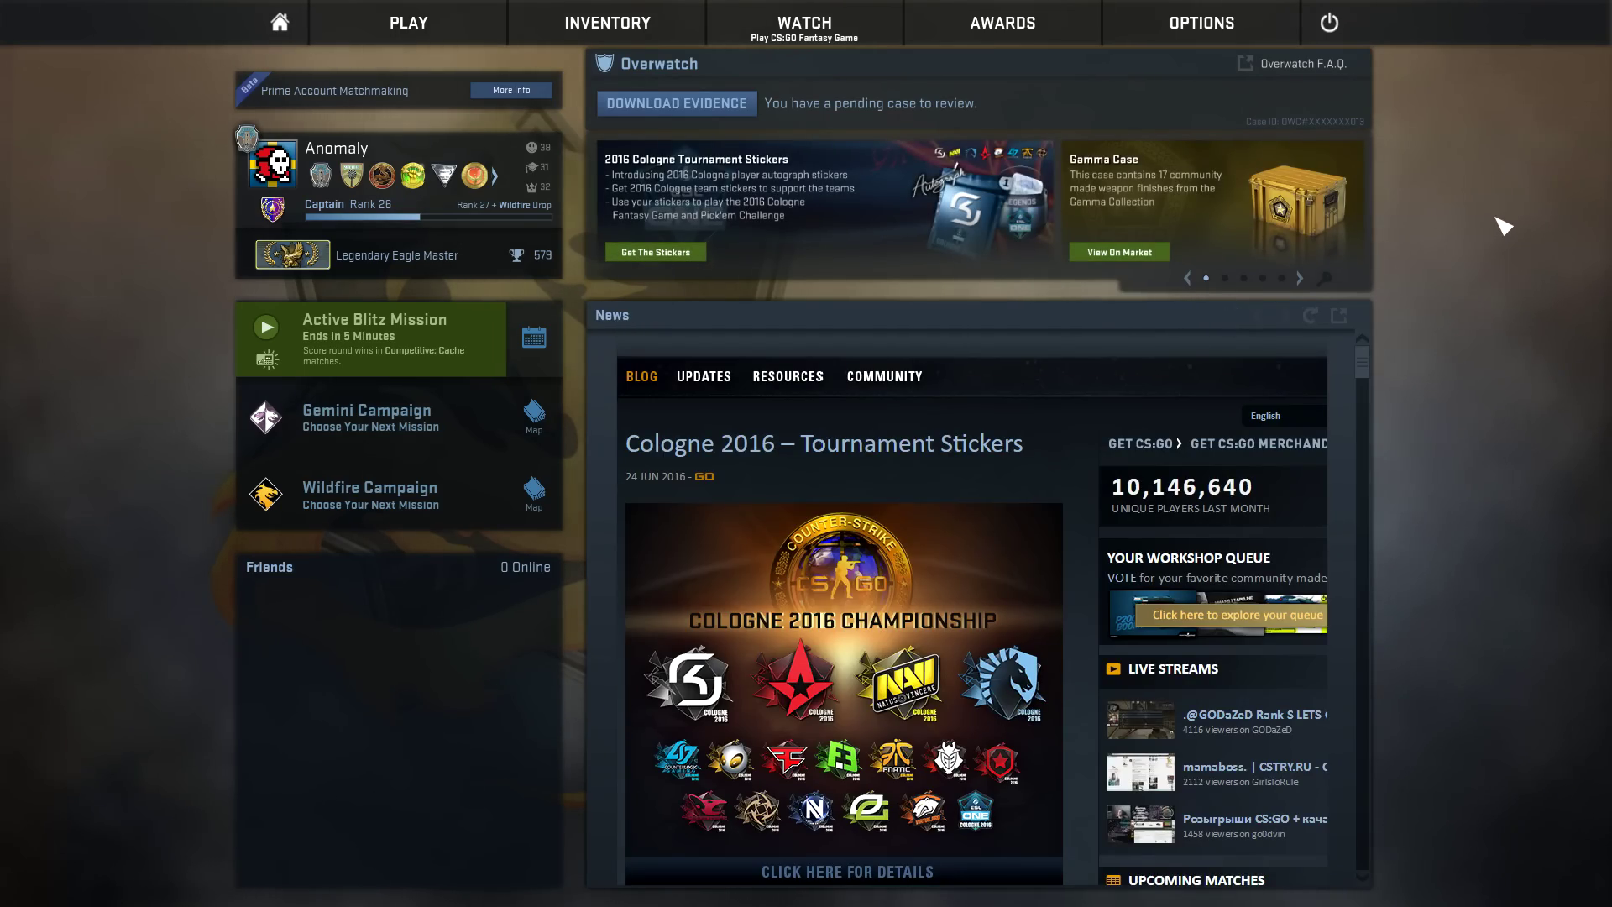